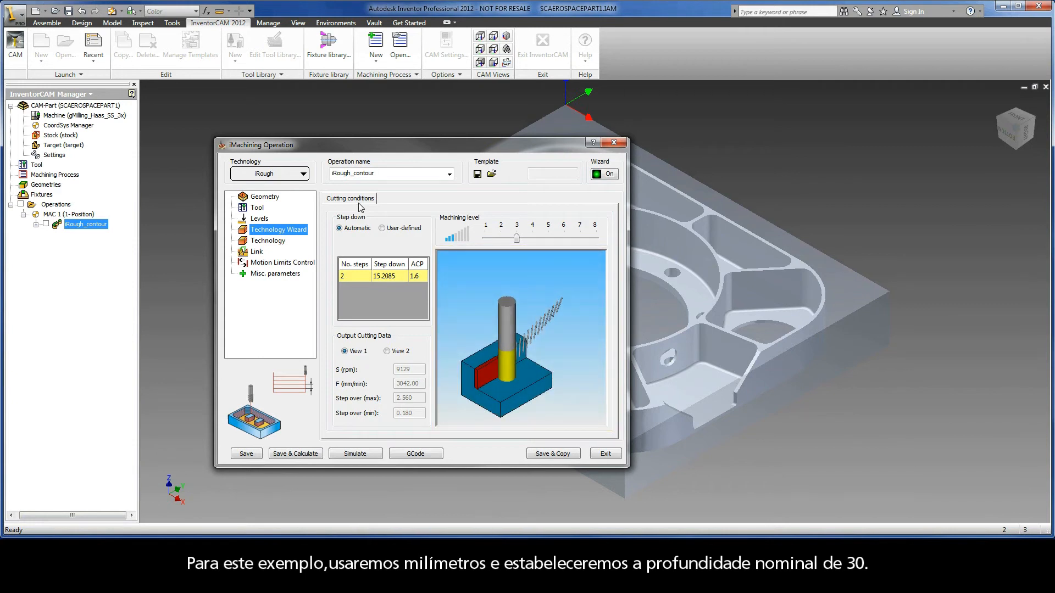
- Set the pocket depth of the iRough_contour operation to 30 mm and return to the Technology Wizard
left_click(260, 218)
double_click(412, 297)
type("30")
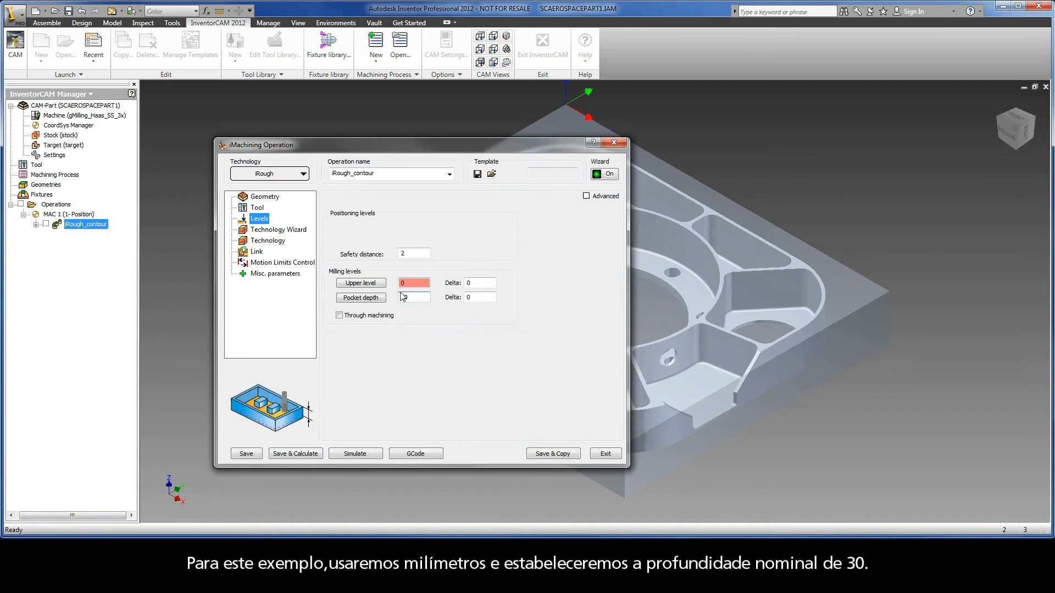
left_click(273, 231)
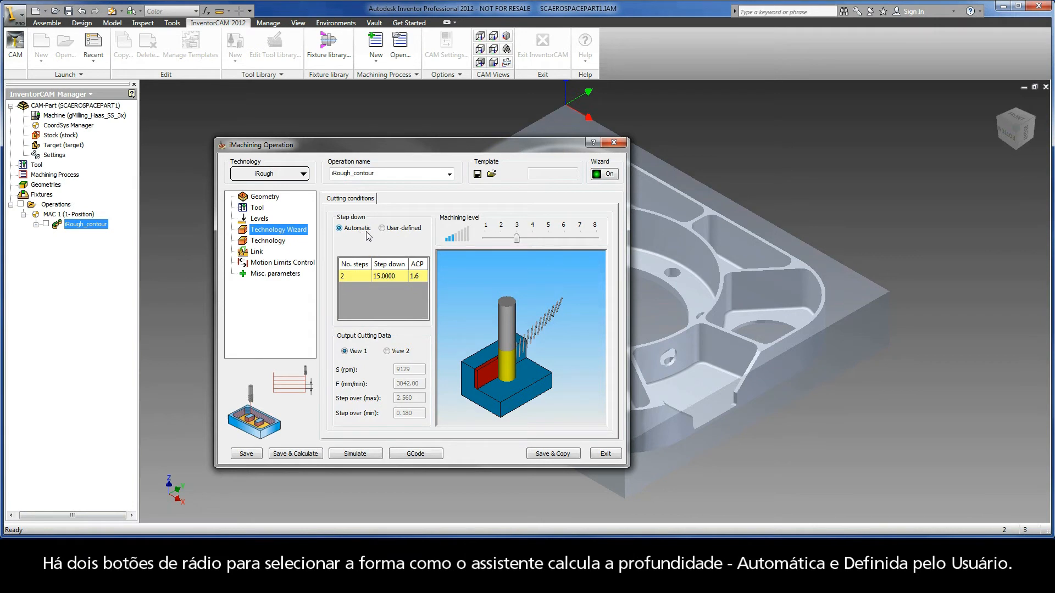
- With the step down set to Automatic, calculate the iRough_contour operation and simulate its toolpath on the CAD model
left_click(403, 229)
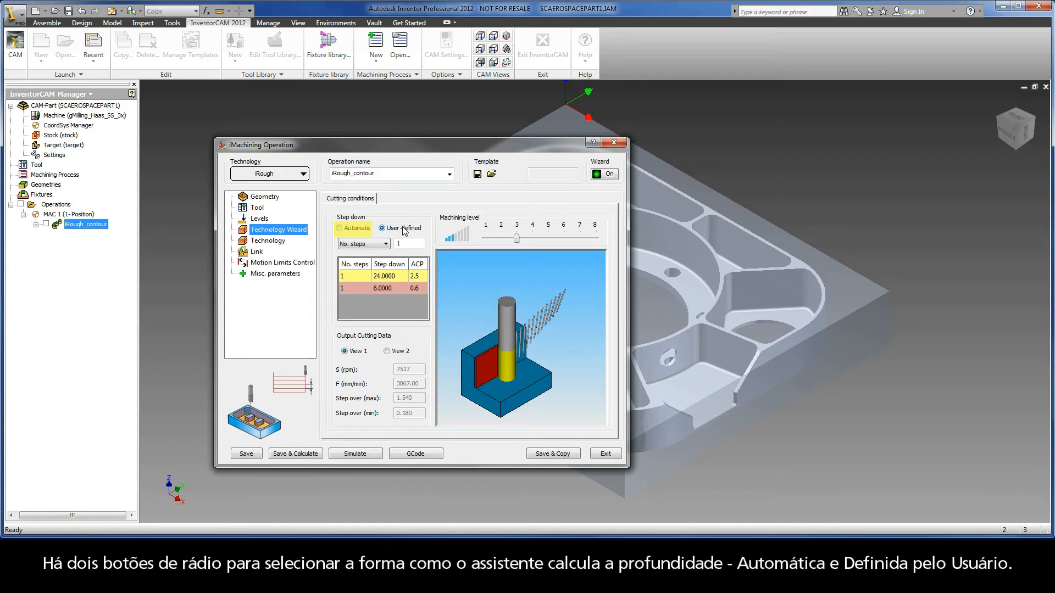
left_click(356, 230)
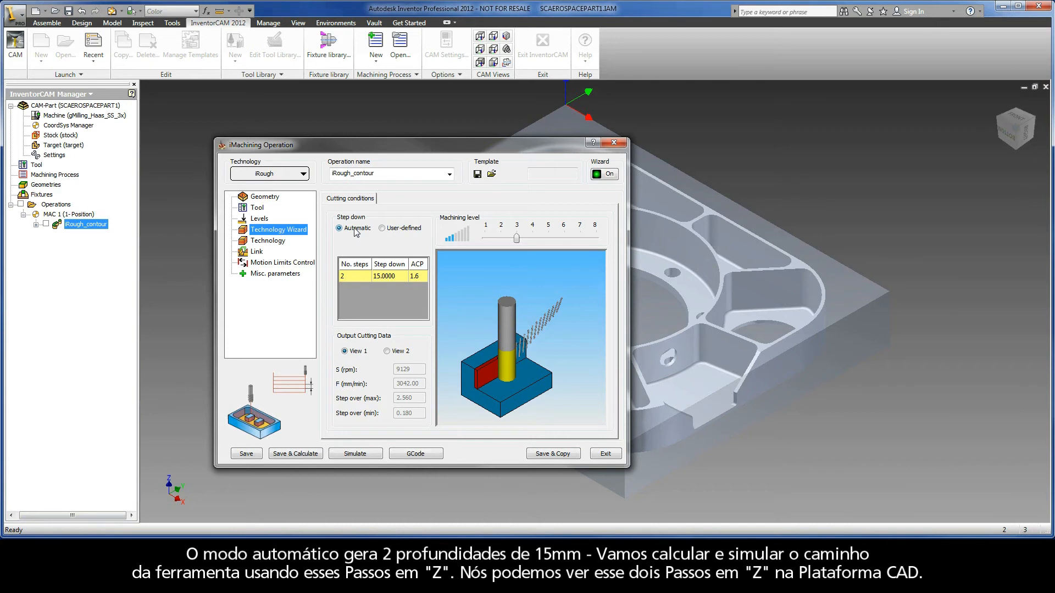
left_click(352, 454)
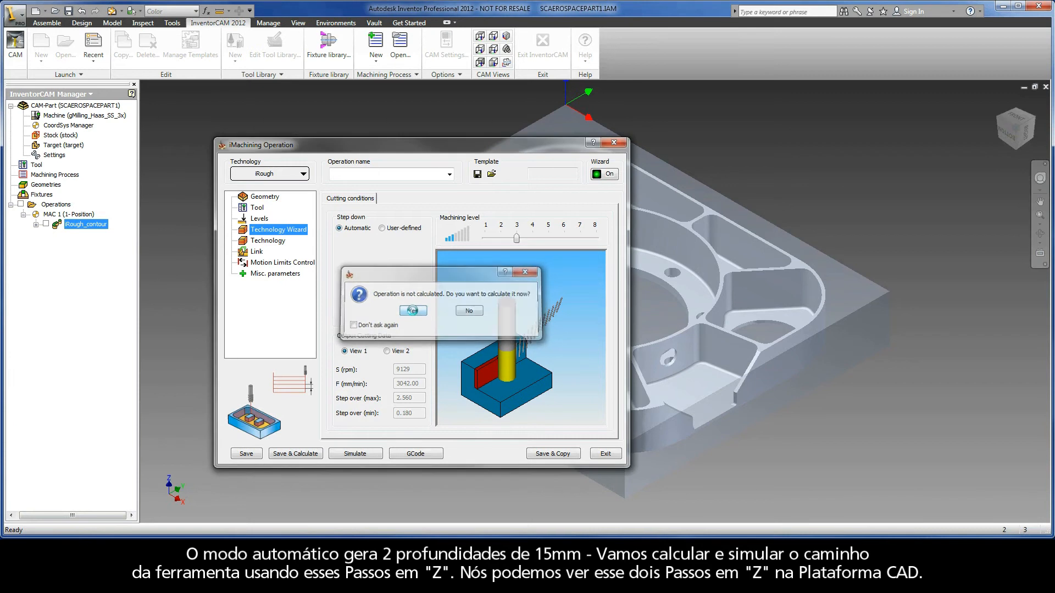
left_click(412, 313)
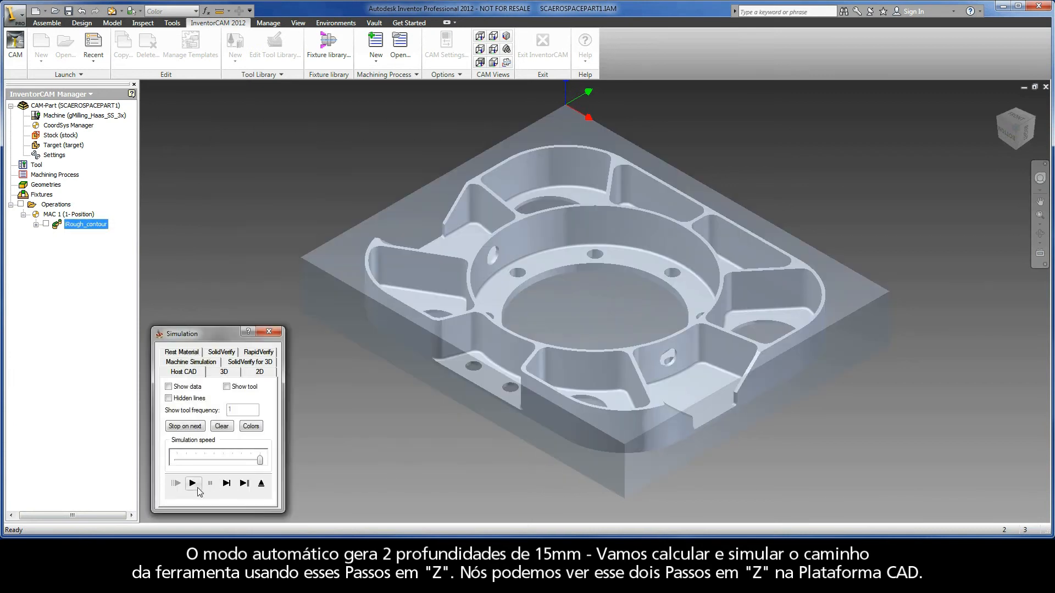
left_click(193, 484)
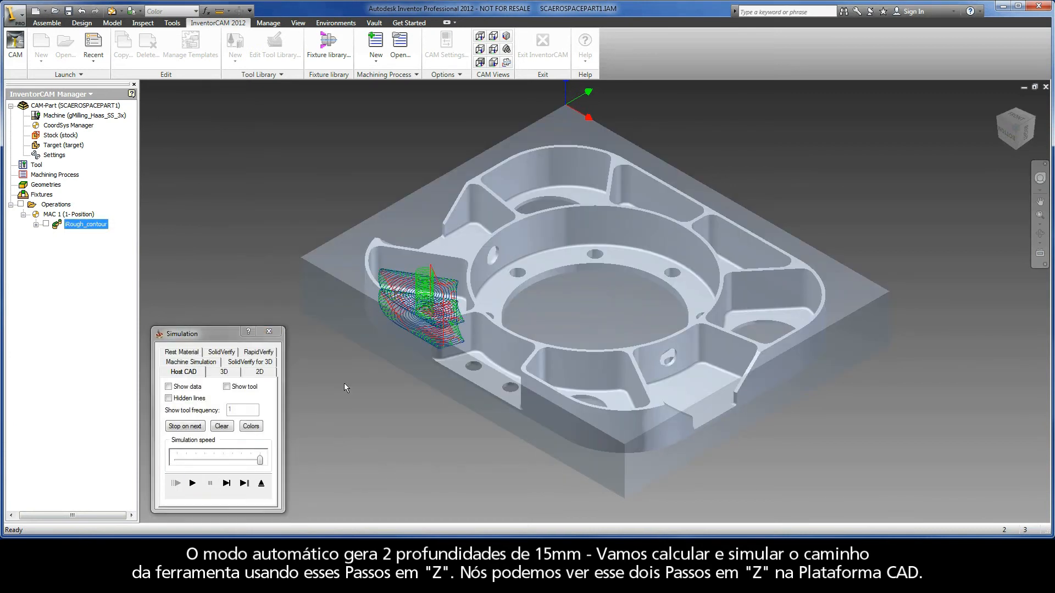
scroll(312, 274, "down", 3)
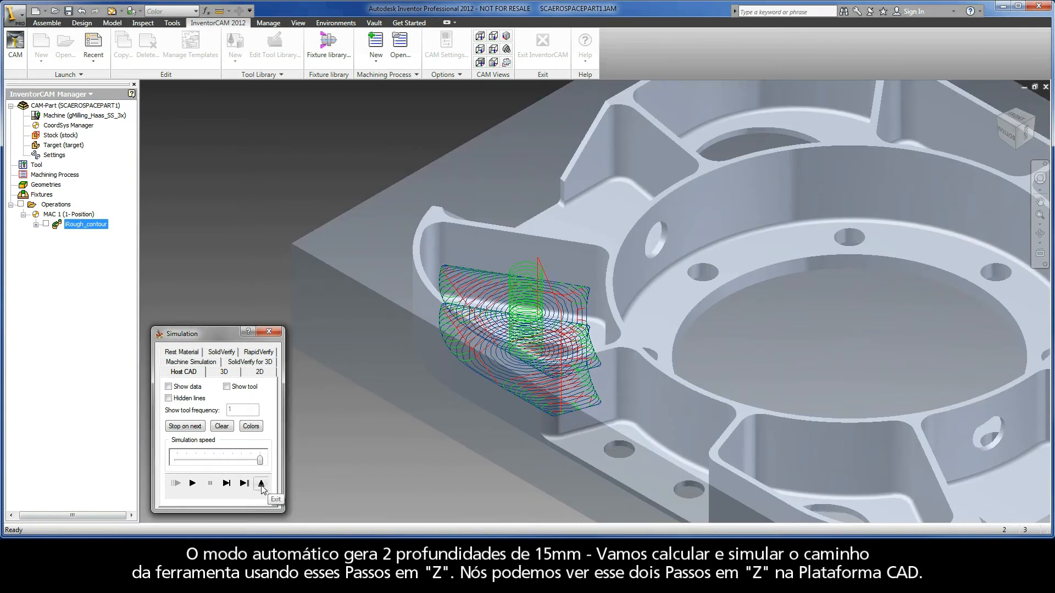
left_click(261, 484)
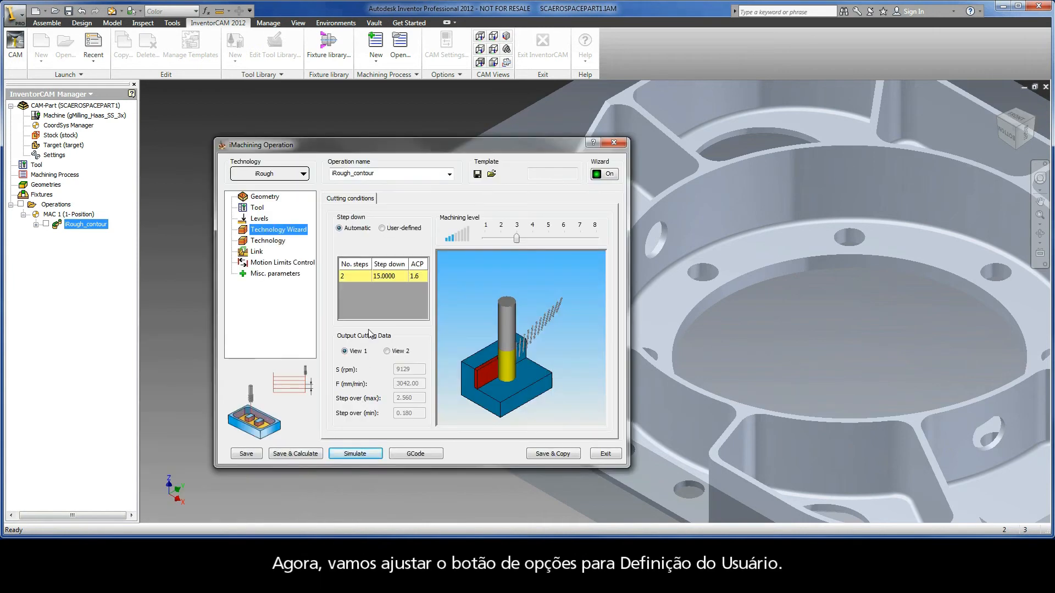
- Switch the step down to User-defined with 4 steps, and calculate and simulate the toolpath
left_click(390, 230)
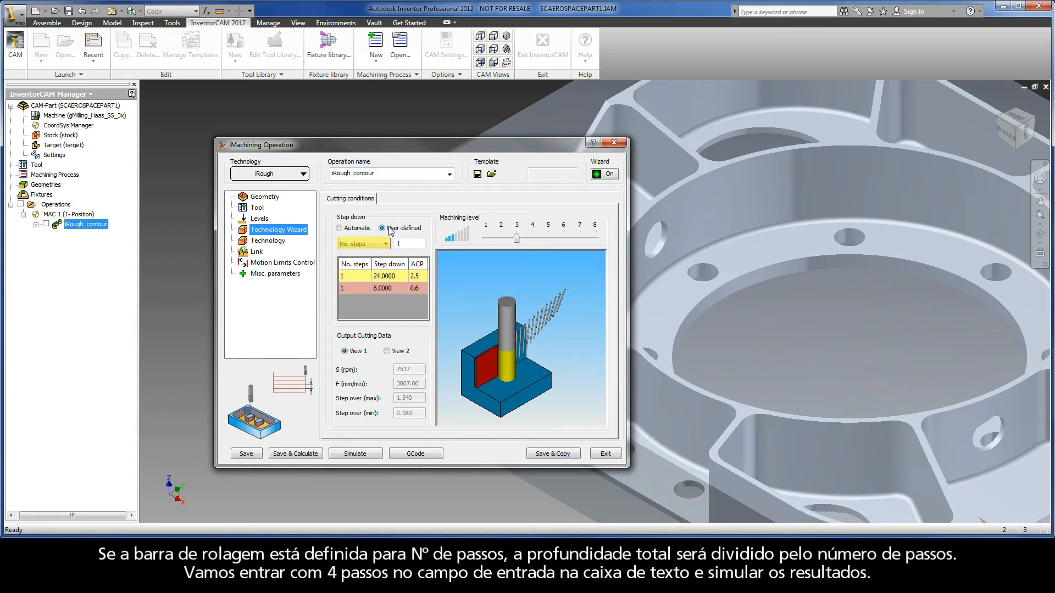
double_click(407, 244)
type("4")
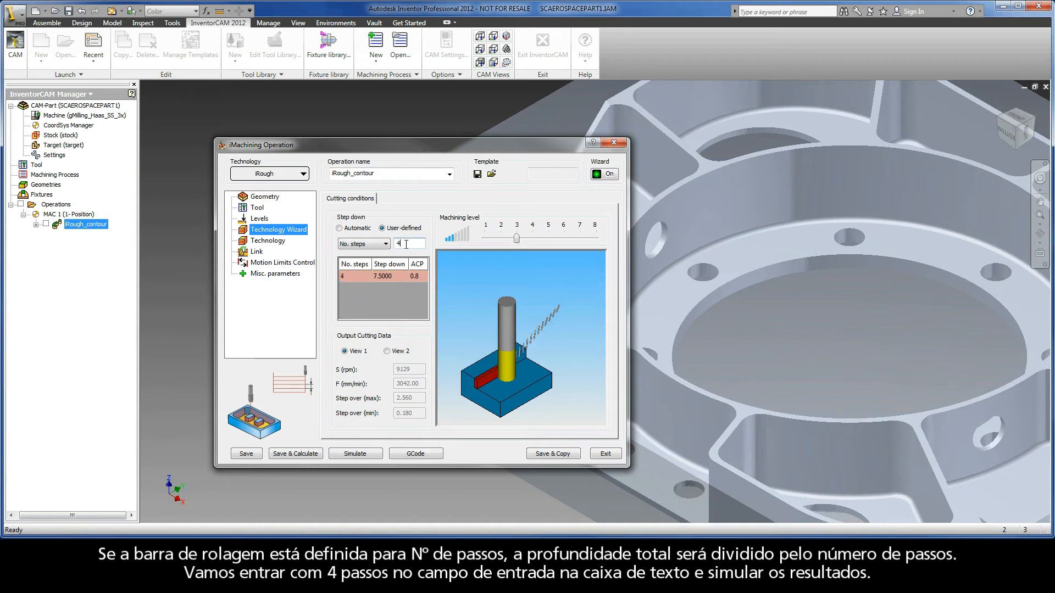
left_click(355, 454)
left_click(413, 310)
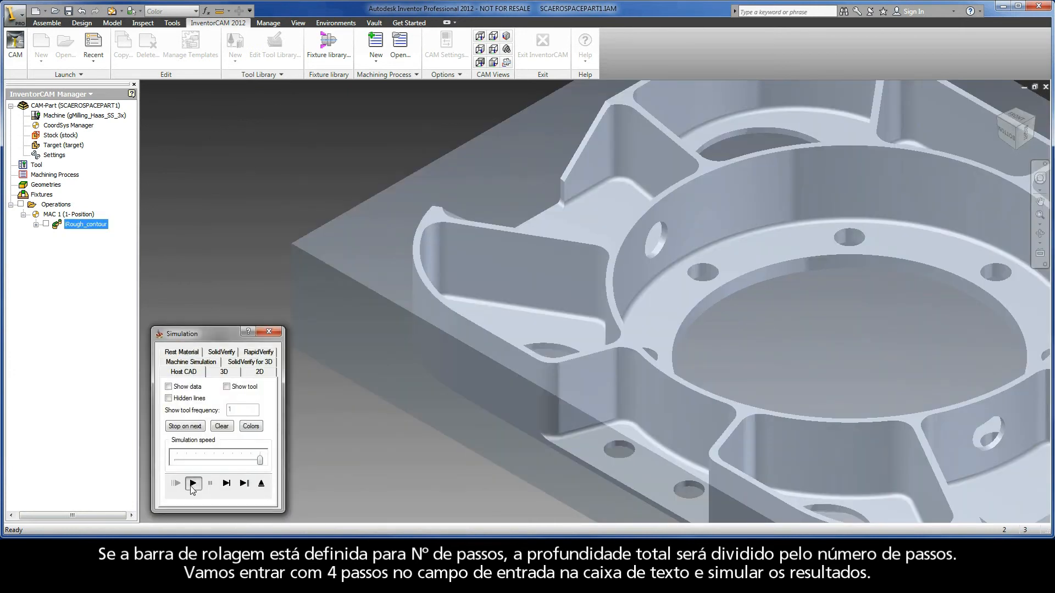
left_click(192, 484)
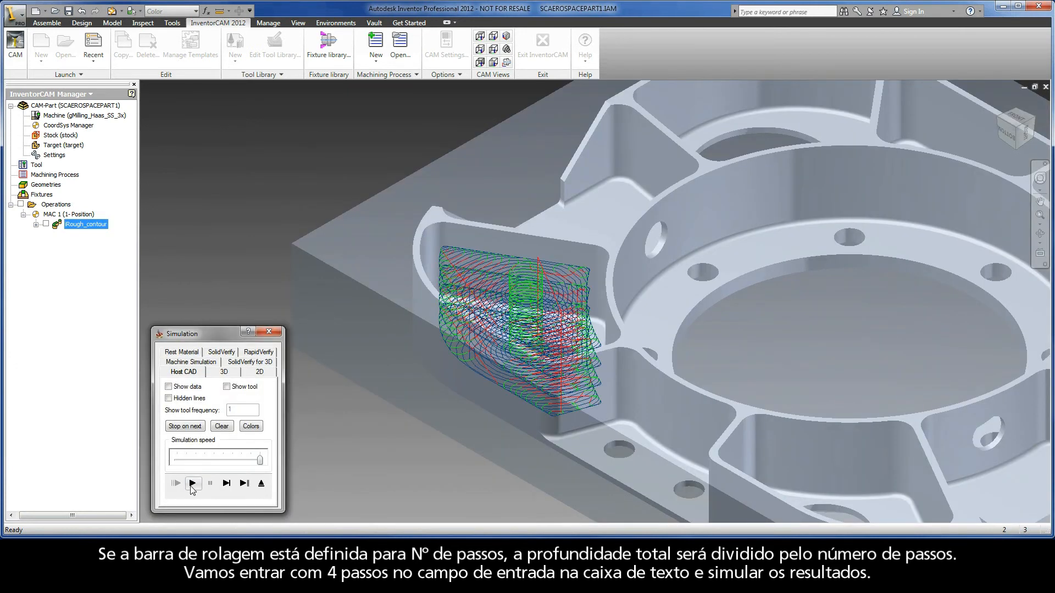
left_click(264, 487)
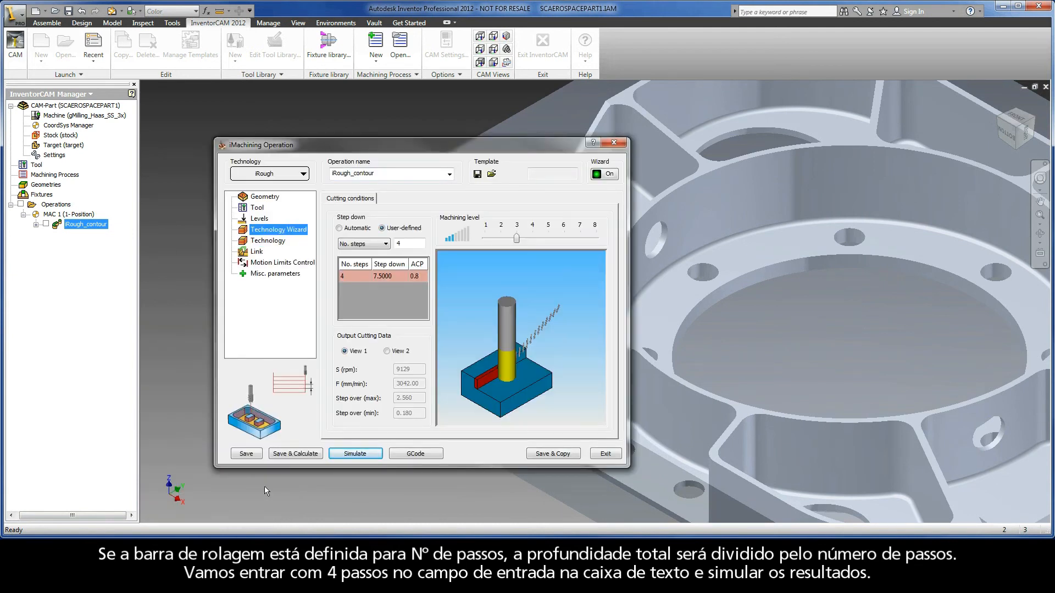
- Change the user-defined method to Step down with a value of 3 mm, and calculate and simulate the toolpath
left_click(355, 244)
left_click(358, 262)
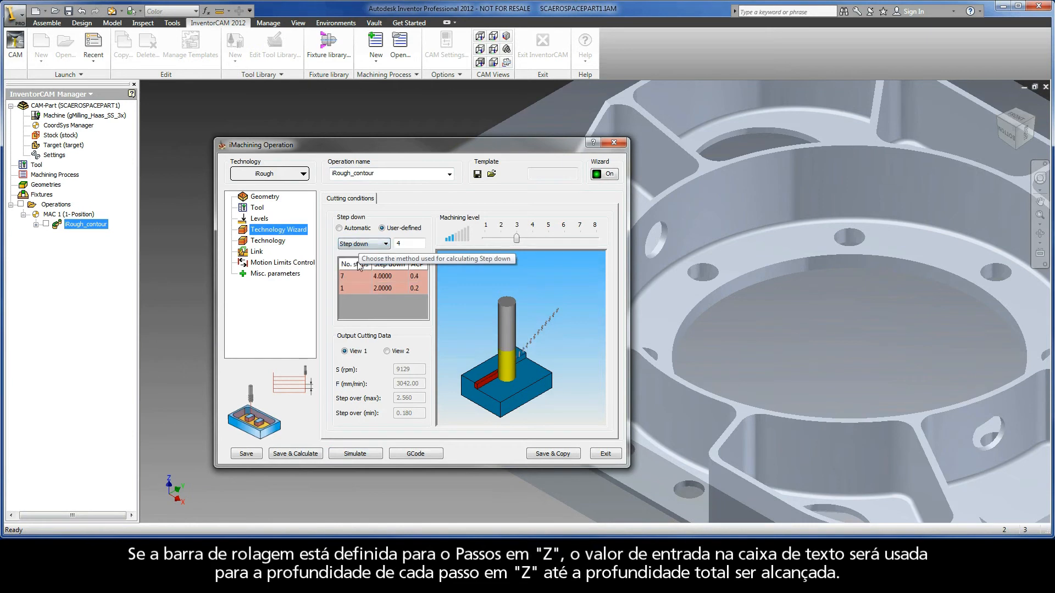
double_click(416, 243)
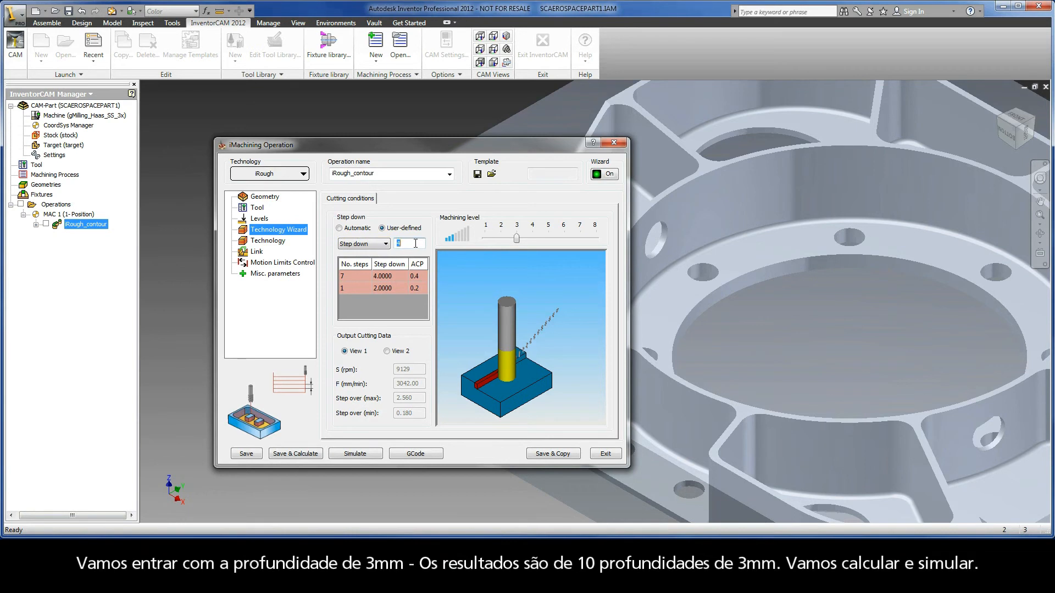
type("3")
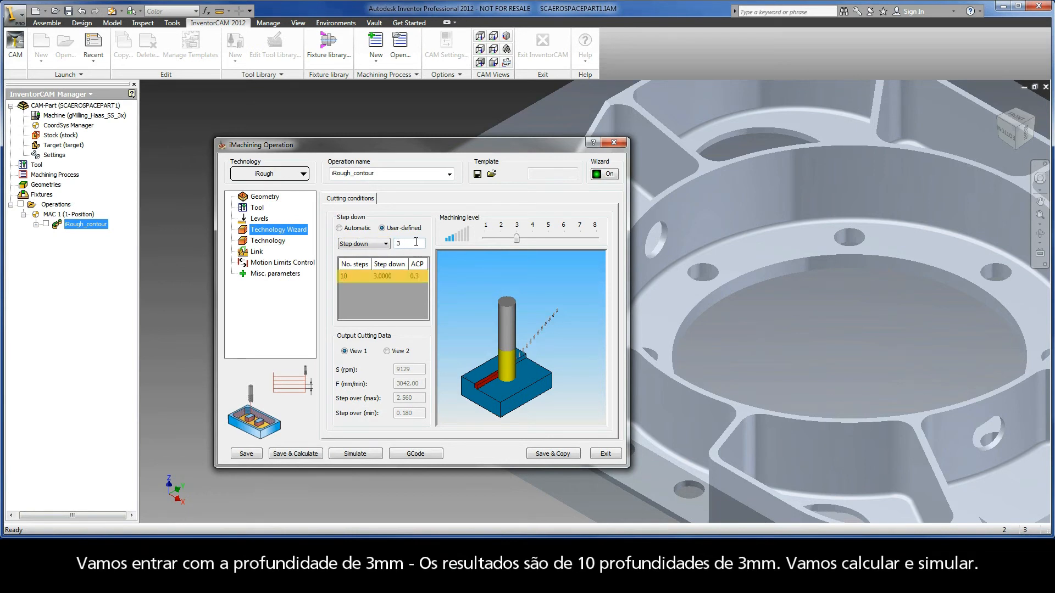
left_click(352, 456)
left_click(413, 310)
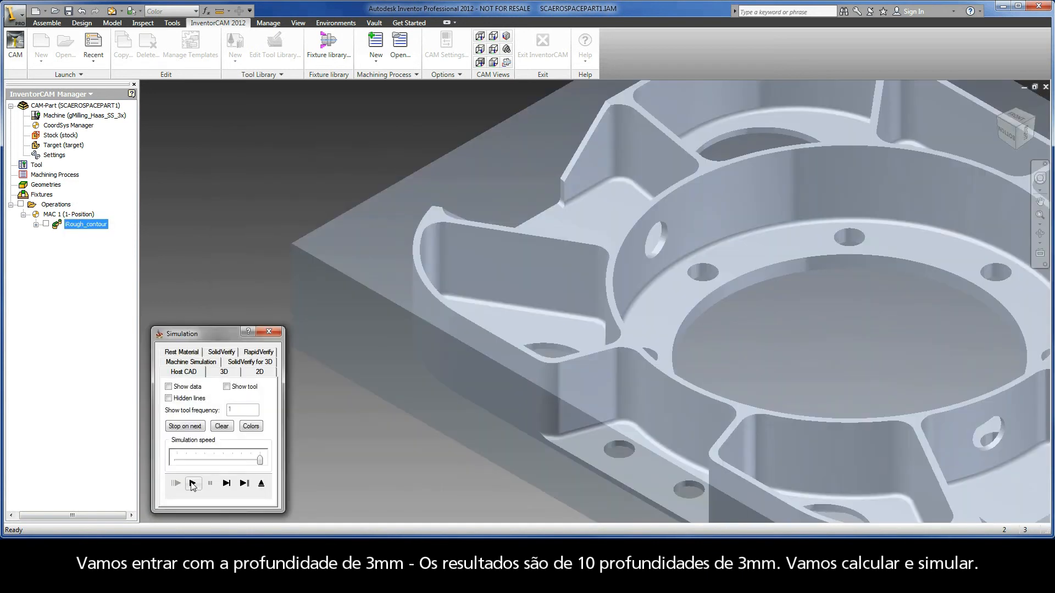
left_click(192, 484)
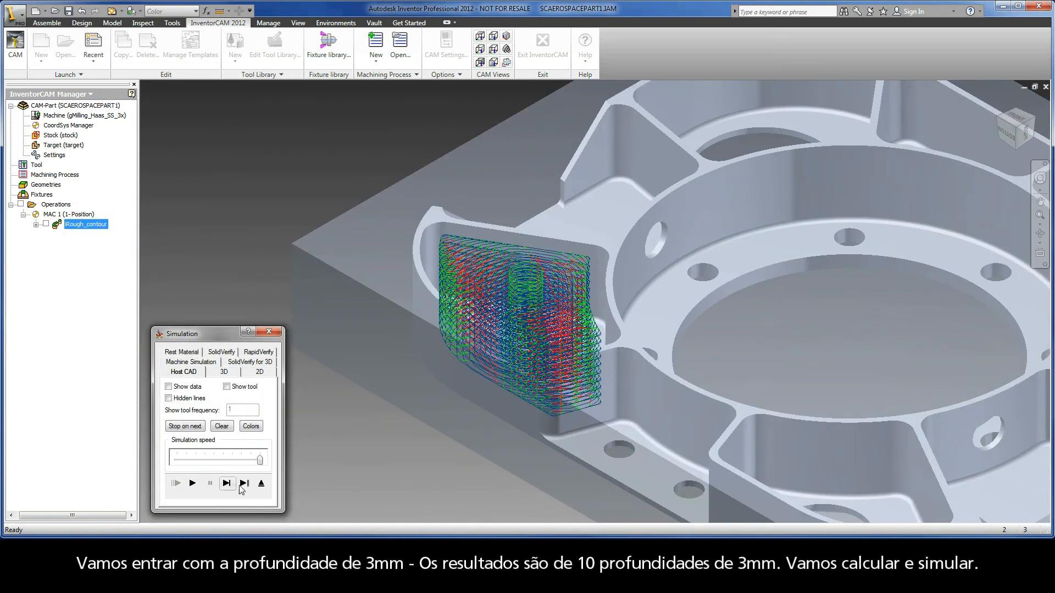
left_click(261, 484)
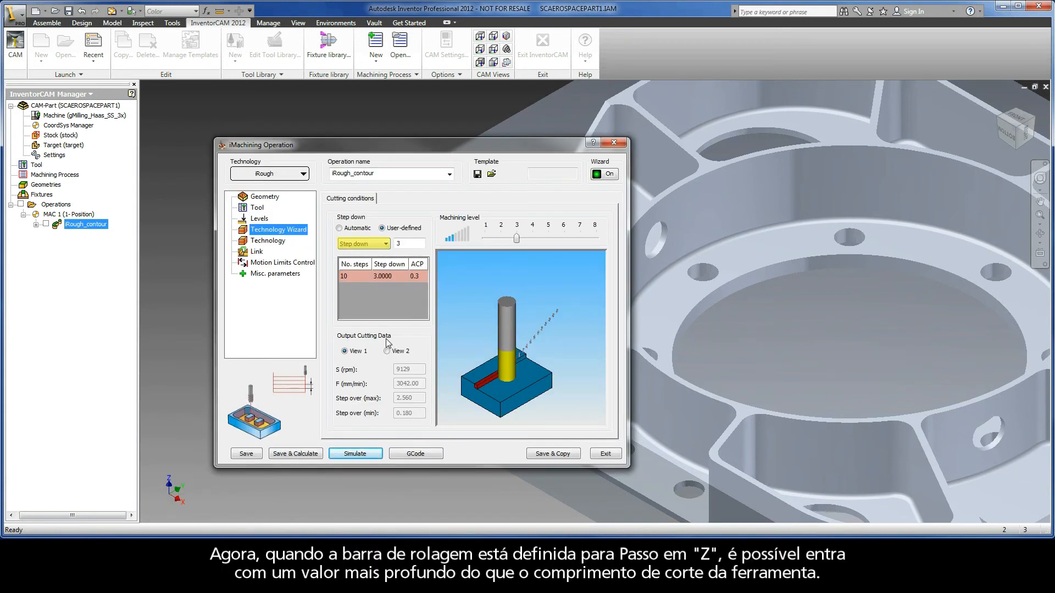
- Set the user-defined step down to 30 mm, and calculate and simulate the toolpath
left_click(412, 246)
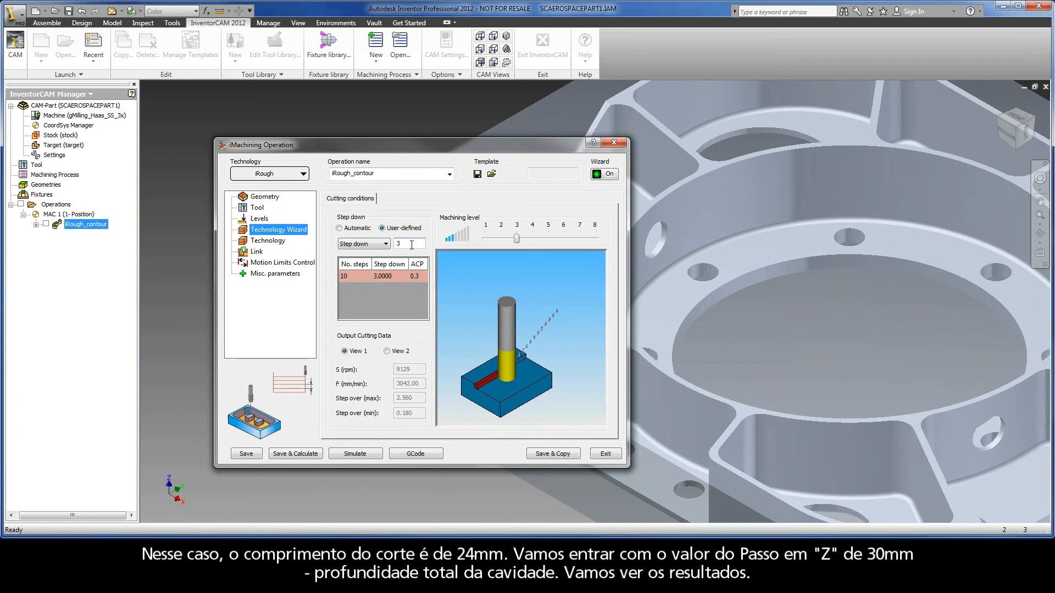
type("0")
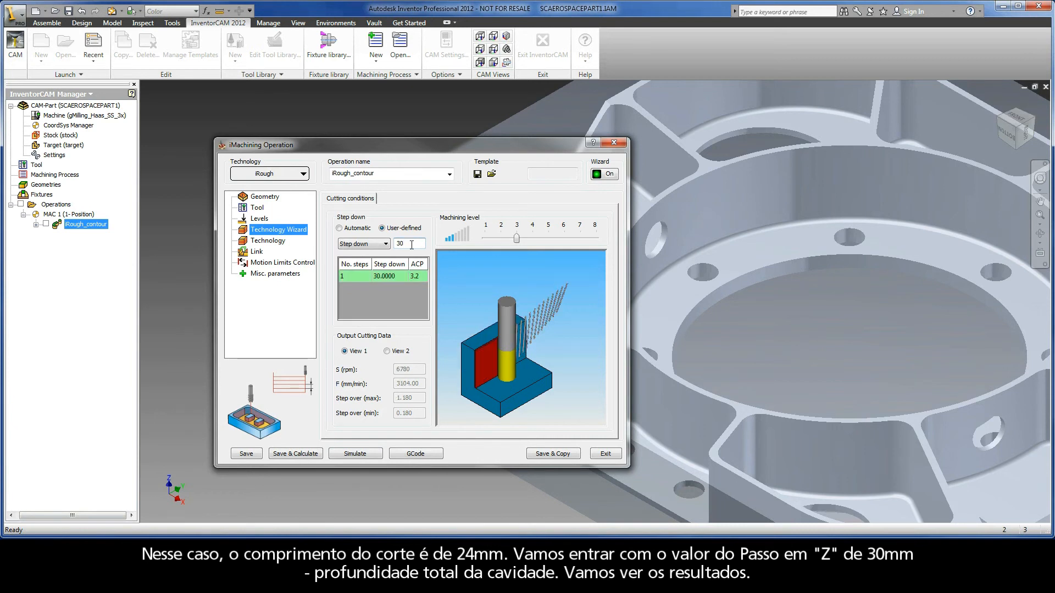
left_click(356, 454)
left_click(412, 311)
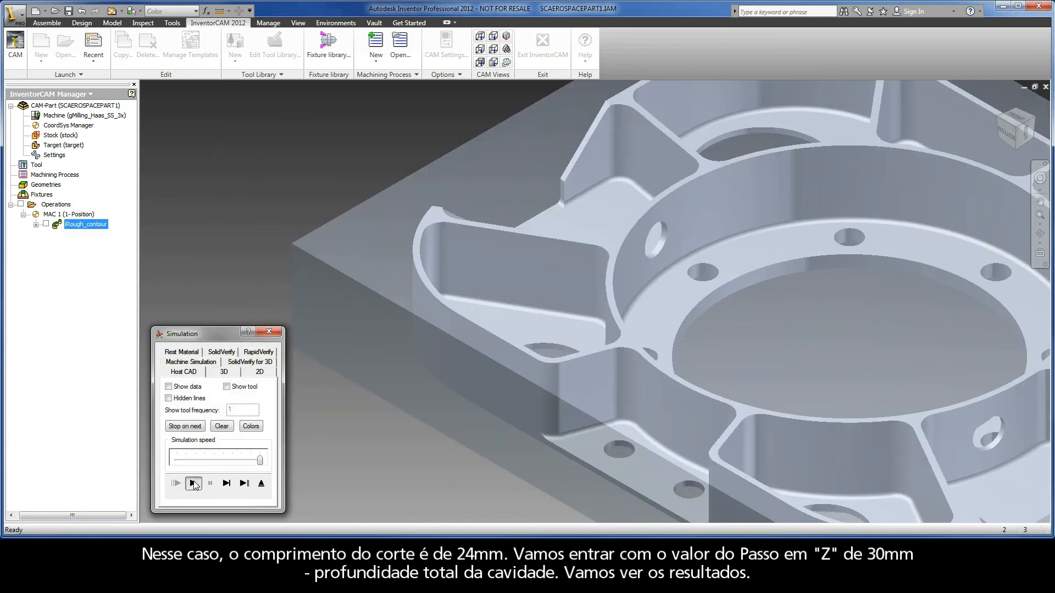
left_click(193, 482)
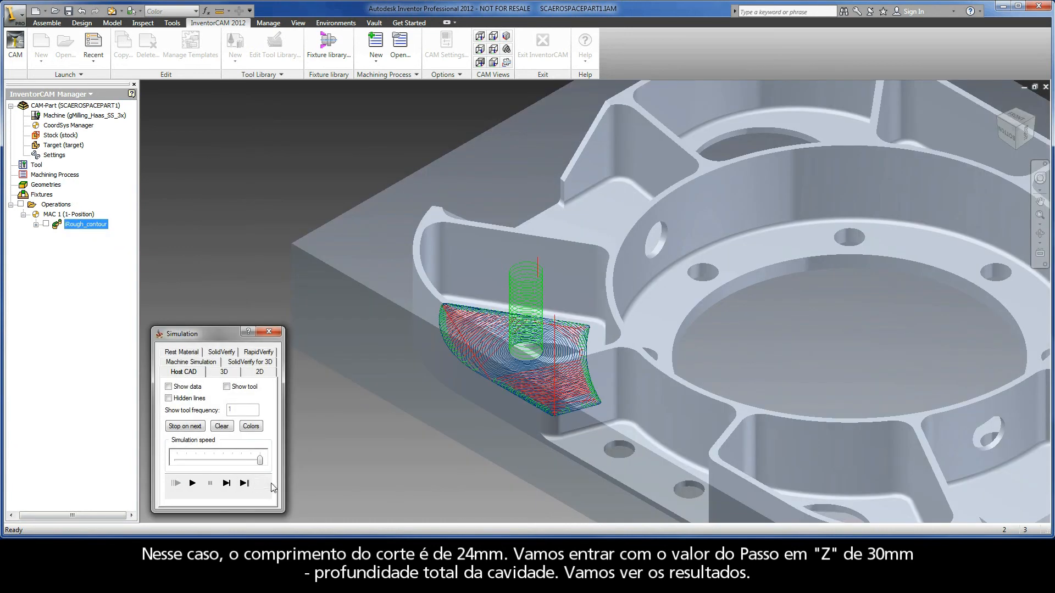
left_click(266, 485)
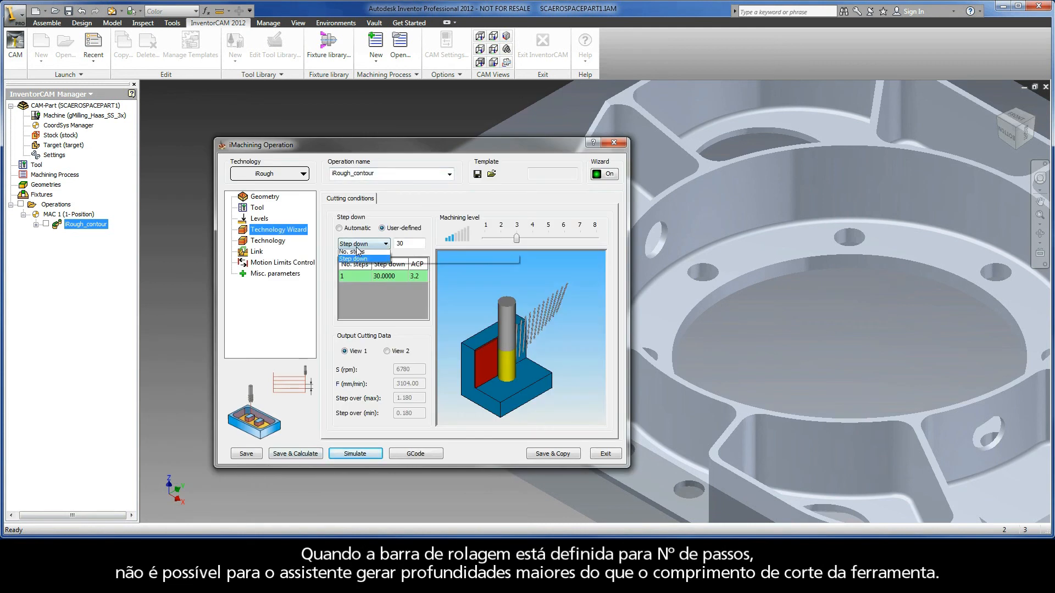
- Change the user-defined method to No. steps with a value of 1, and calculate and simulate the toolpath
left_click(358, 245)
left_click(358, 256)
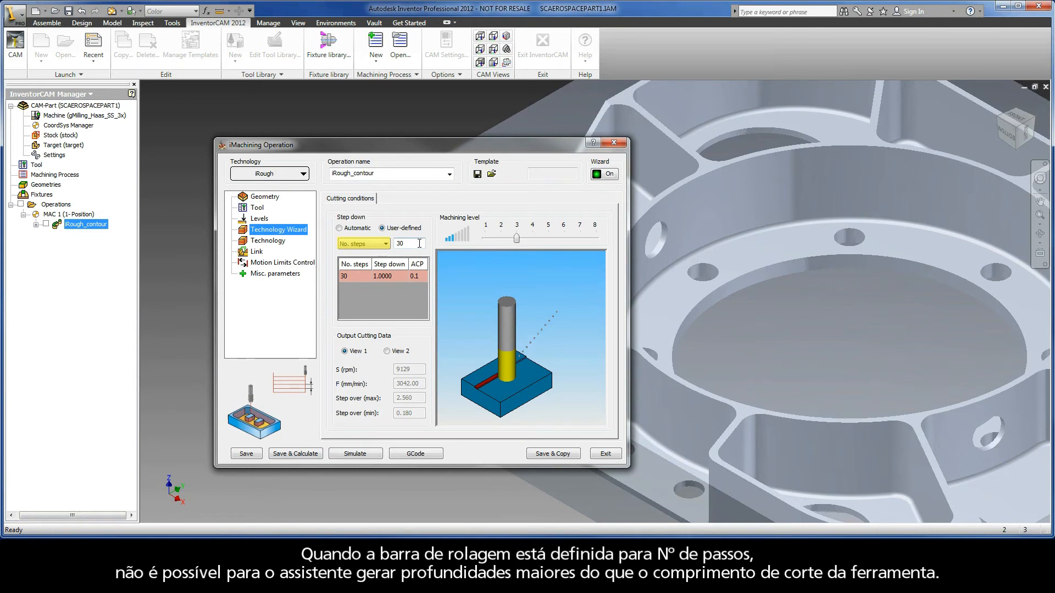
double_click(419, 243)
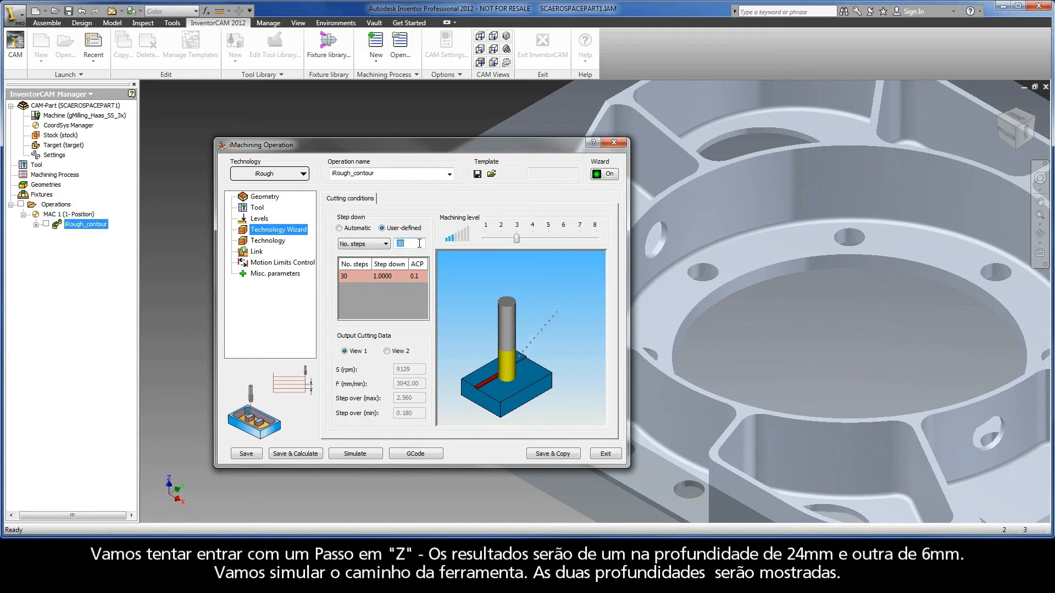
type("1")
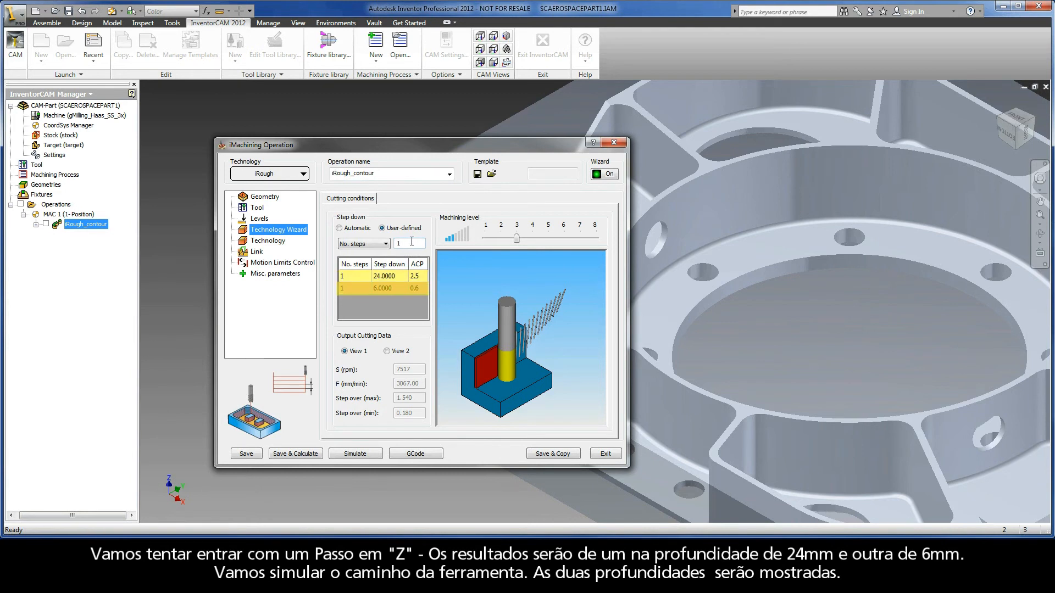
left_click(357, 454)
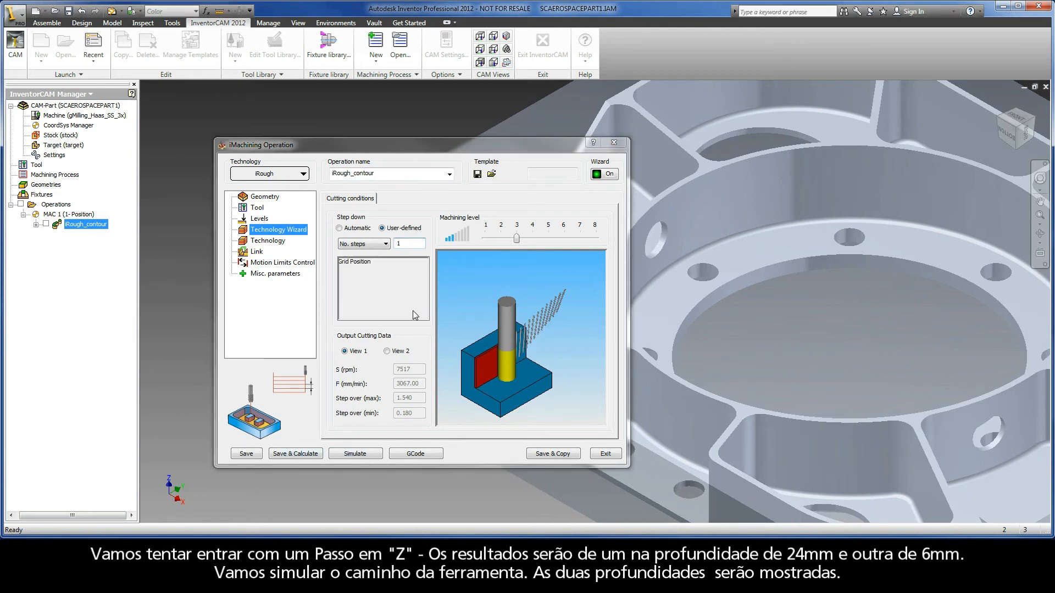
left_click(413, 312)
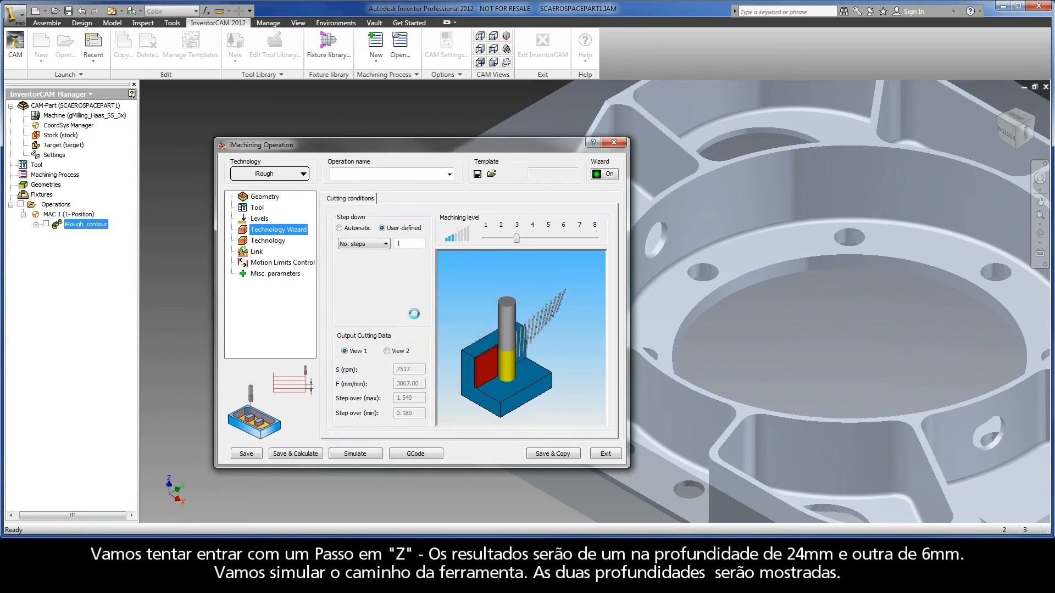
left_click(193, 484)
left_click(262, 484)
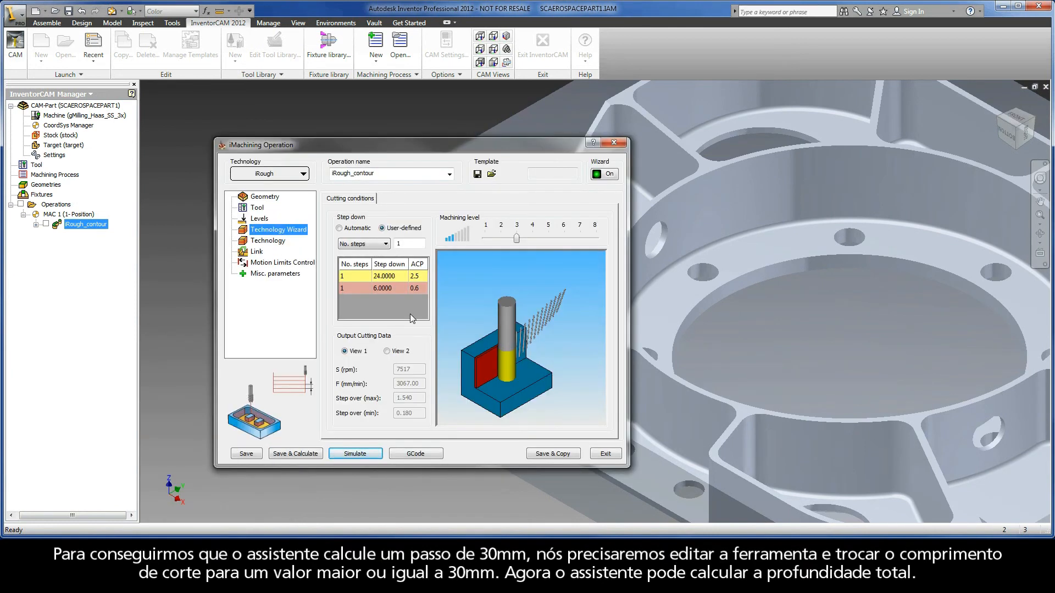
- Set the 12 mm end mill's cutting length to 30 mm and return to the user-defined step down in the Technology Wizard
left_click(256, 209)
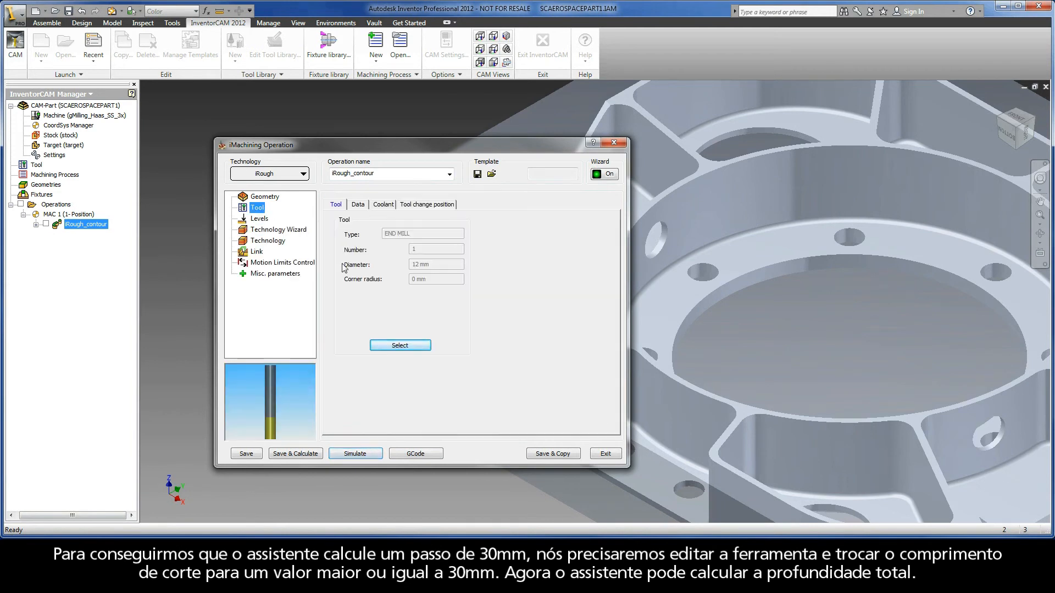
left_click(415, 345)
left_click_drag(407, 294, 385, 294)
type("30")
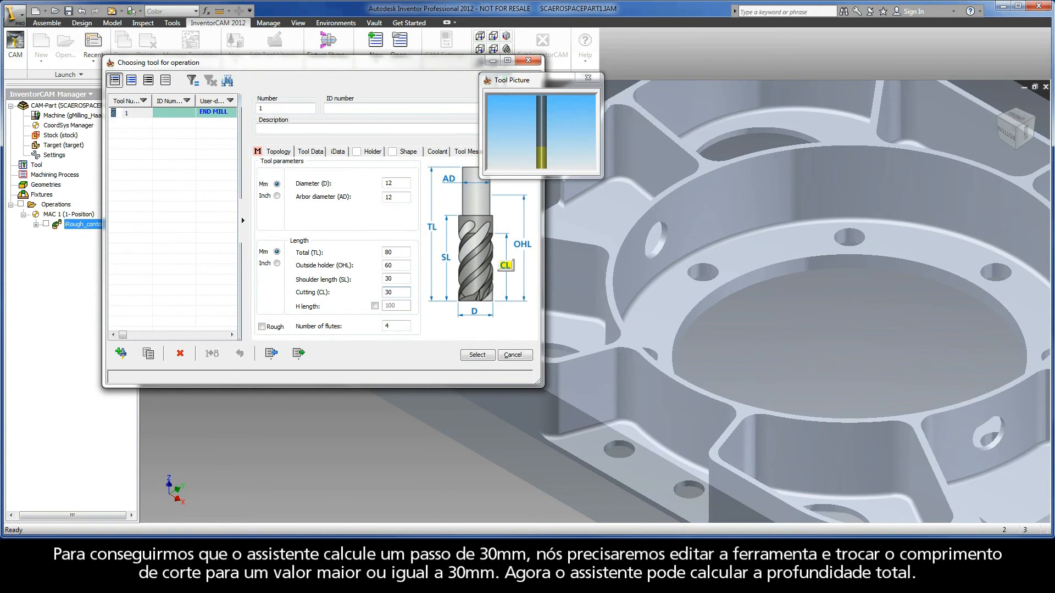
left_click(476, 354)
left_click(273, 231)
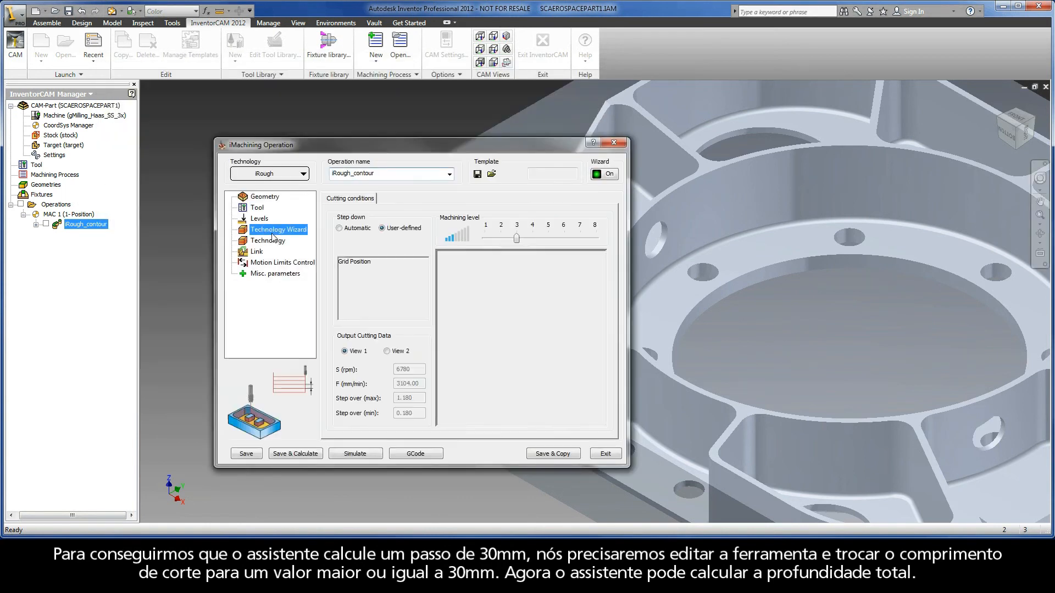
left_click(393, 228)
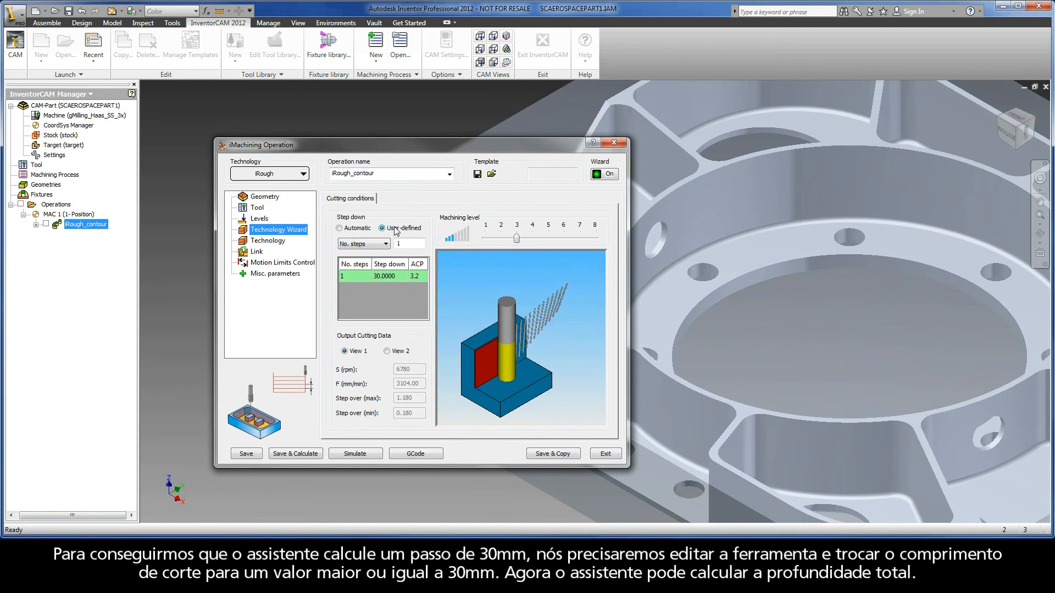
- Simulate the single-step toolpath of the iRough_contour operation in the Host CAD simulation, and exit the simulation
left_click(355, 454)
left_click(413, 311)
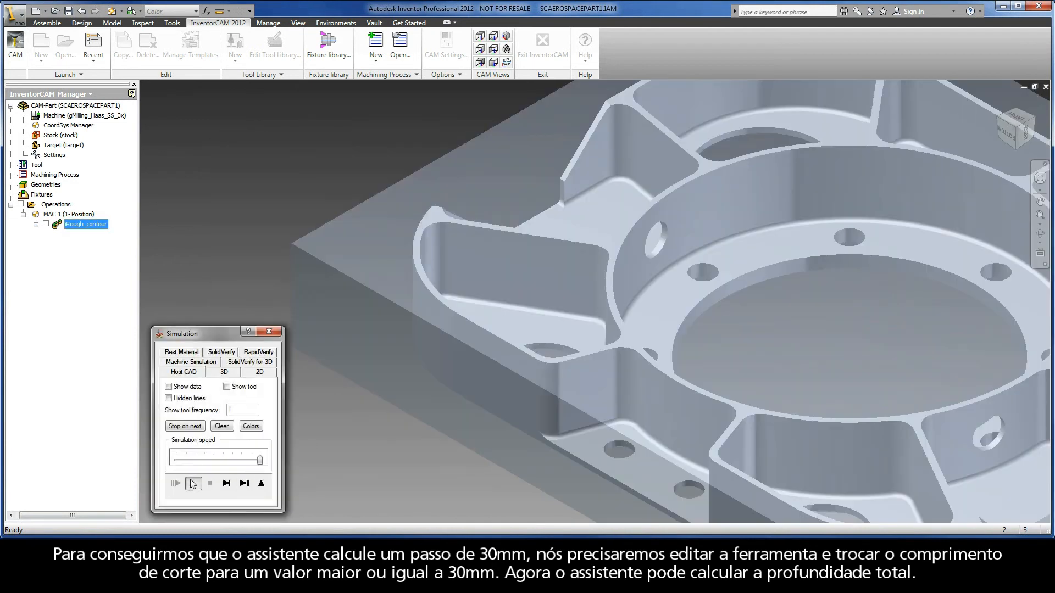
left_click(193, 483)
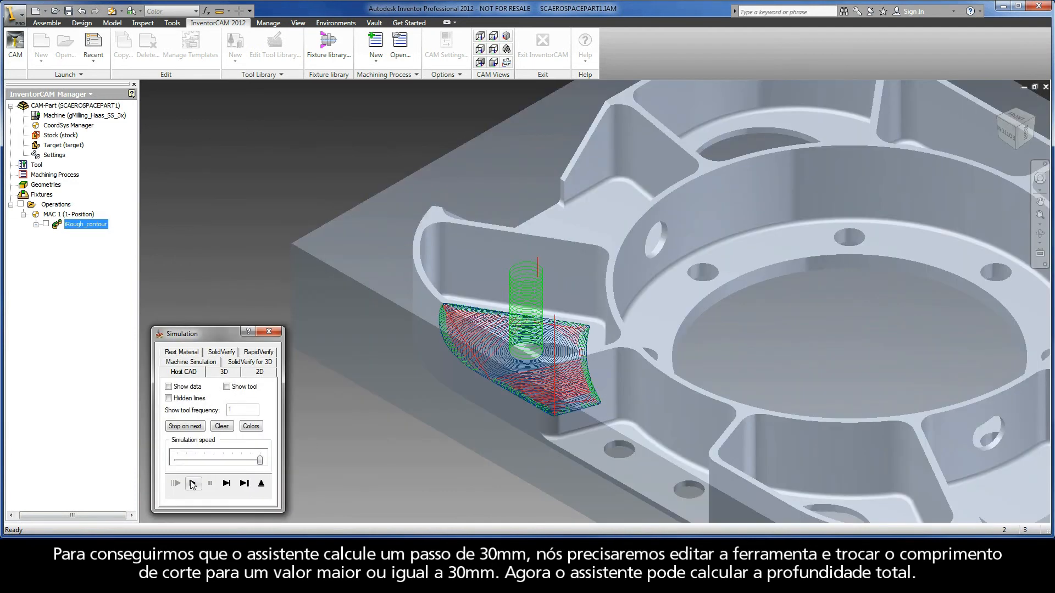
left_click(262, 484)
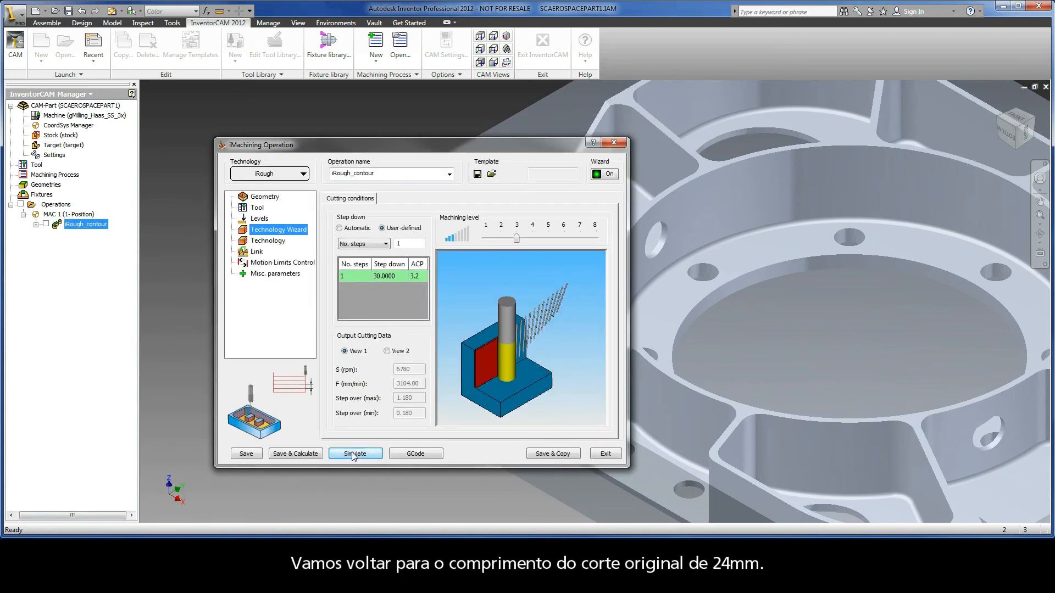
- Set the 12 mm end mill's cutting length to 24 mm and return to the Technology Wizard
left_click(256, 208)
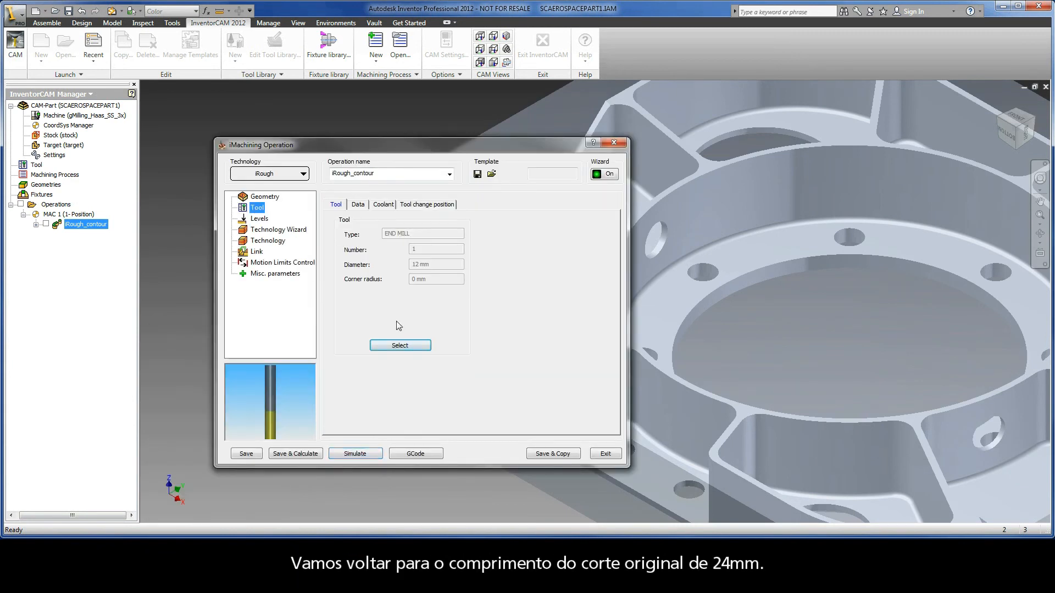
left_click(400, 345)
double_click(395, 292)
type("24")
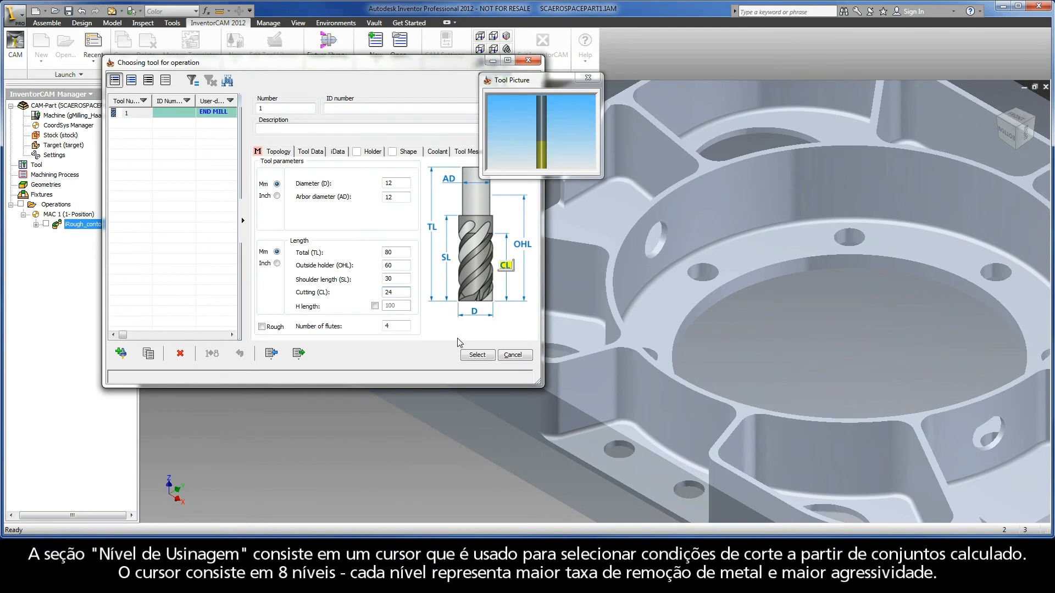
left_click(477, 355)
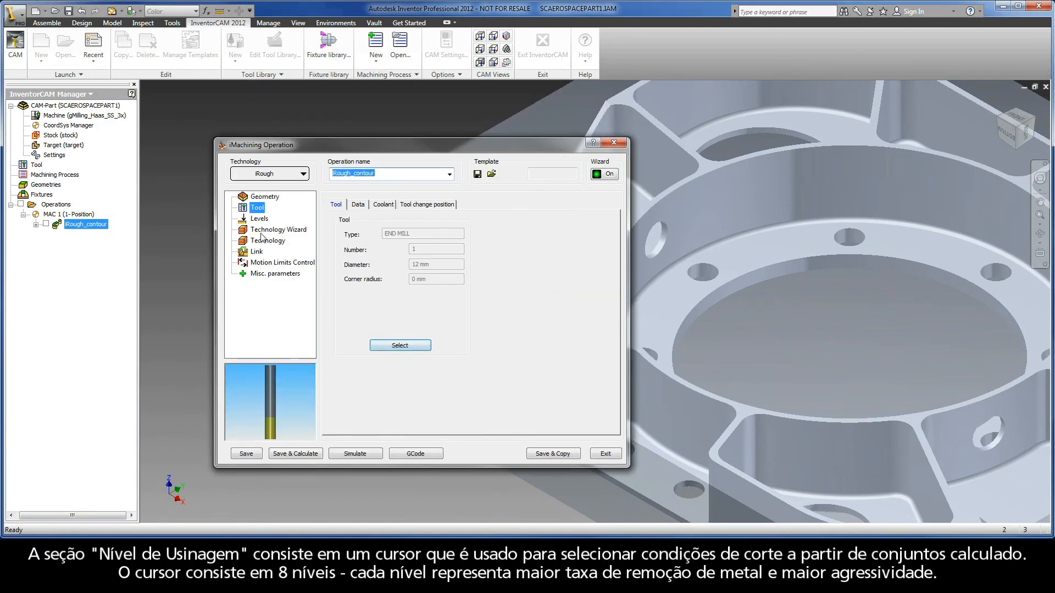
left_click(275, 230)
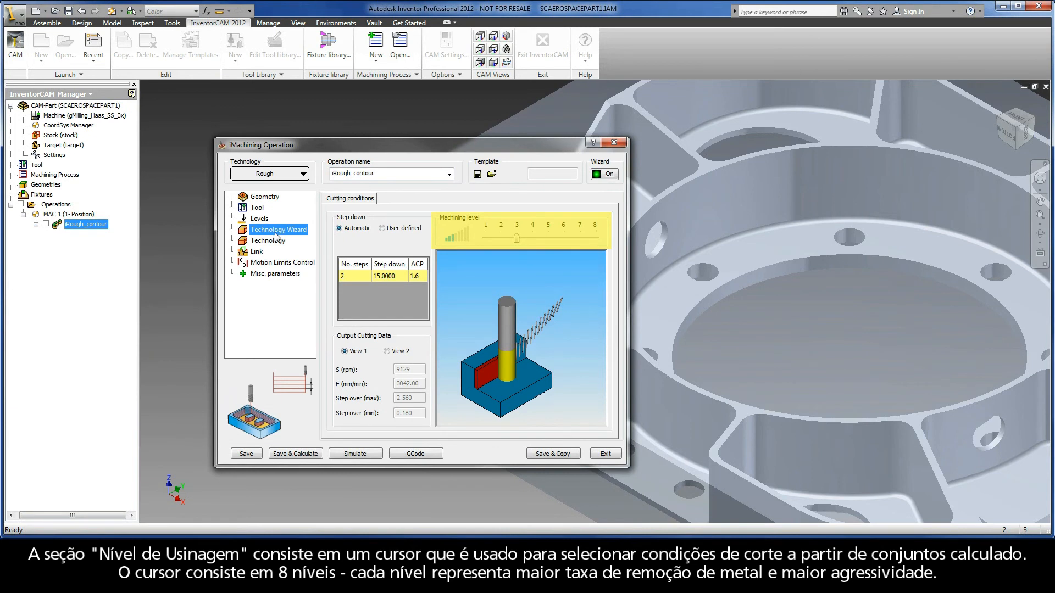
- Raise the machining level to 8 and display the output cutting data in View 2
left_click(510, 238)
left_click_drag(506, 238, 600, 238)
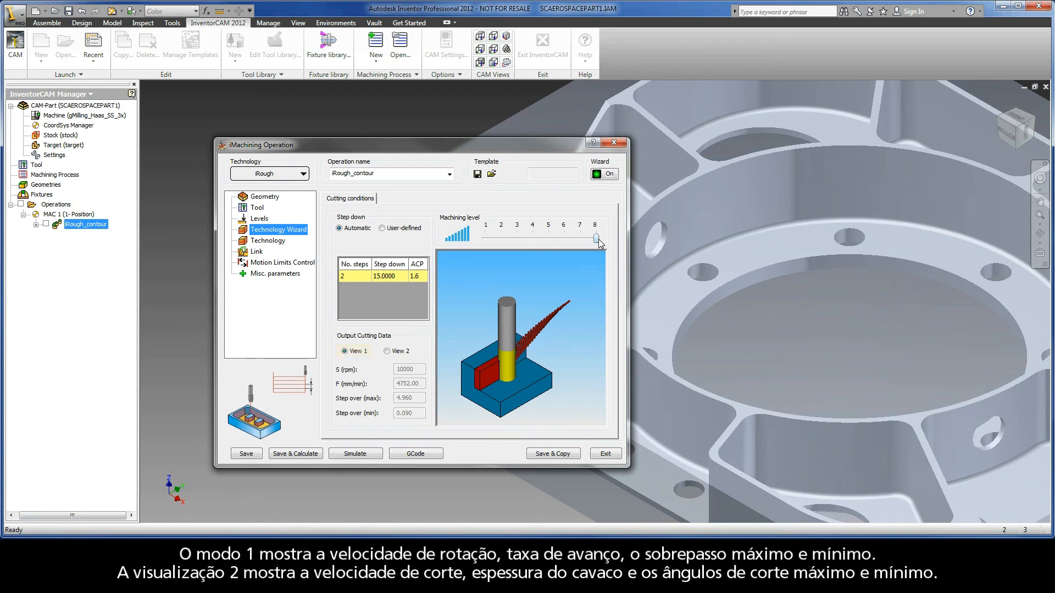
left_click(387, 351)
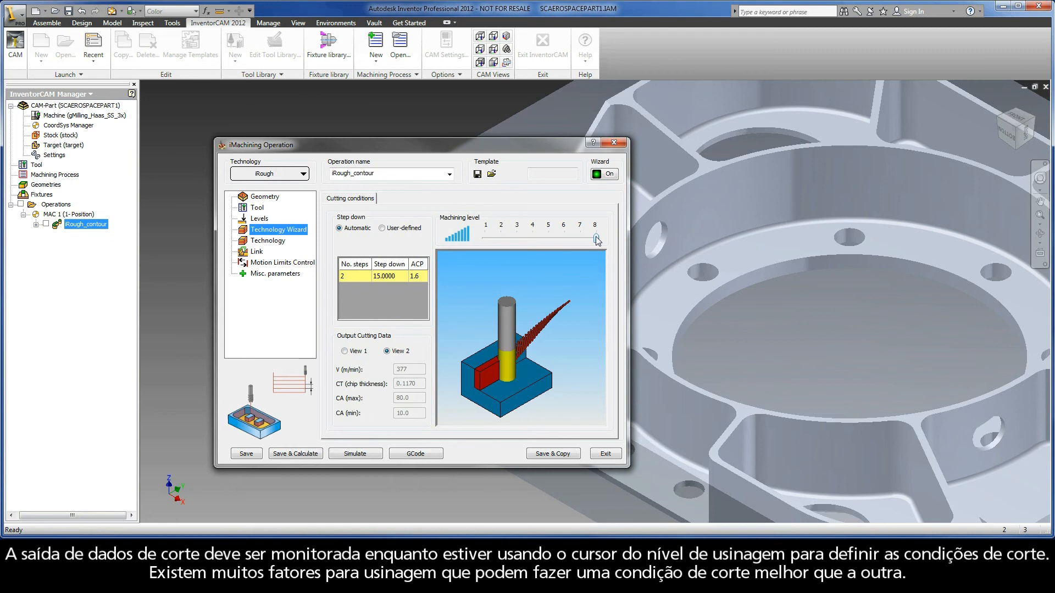
- Lower the machining level to 3, and switch the step down to User-defined and back to Automatic
mouse_move(597, 237)
left_mouse_down()
mouse_move(486, 238)
mouse_move(593, 242)
left_mouse_up()
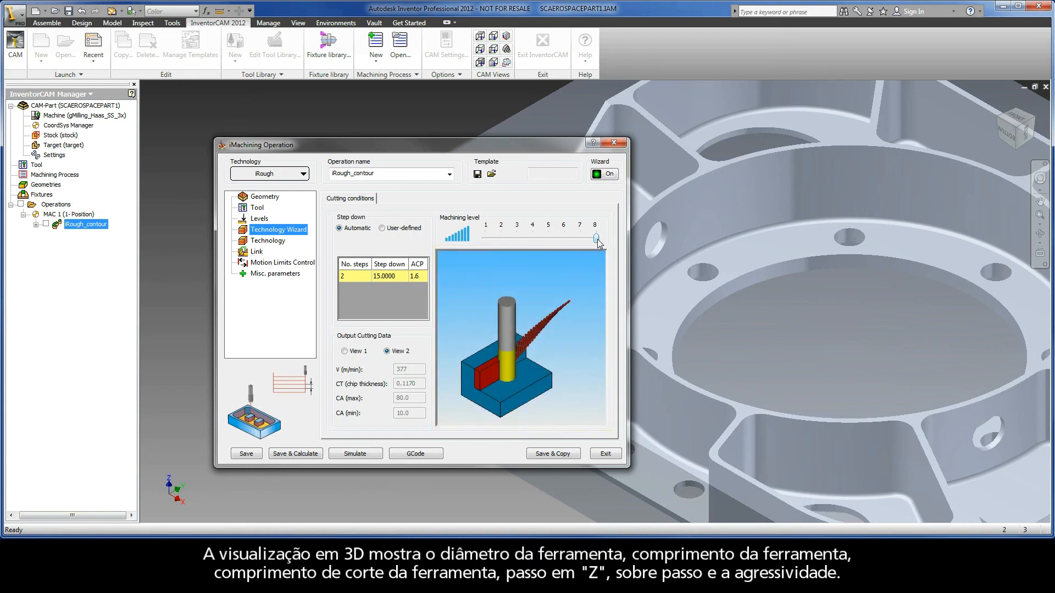
left_click_drag(596, 239, 518, 246)
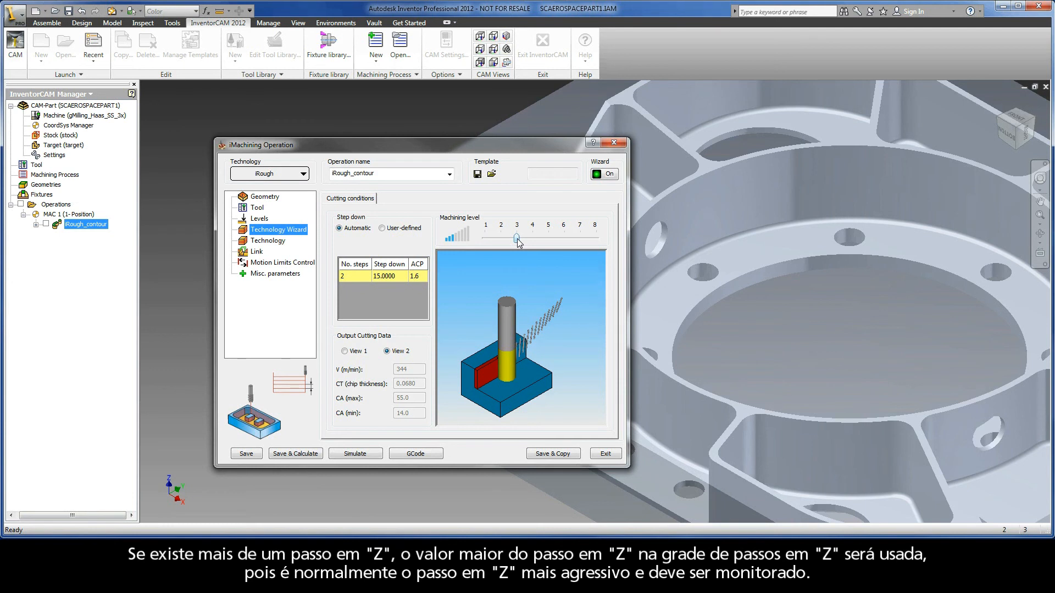
left_click(389, 231)
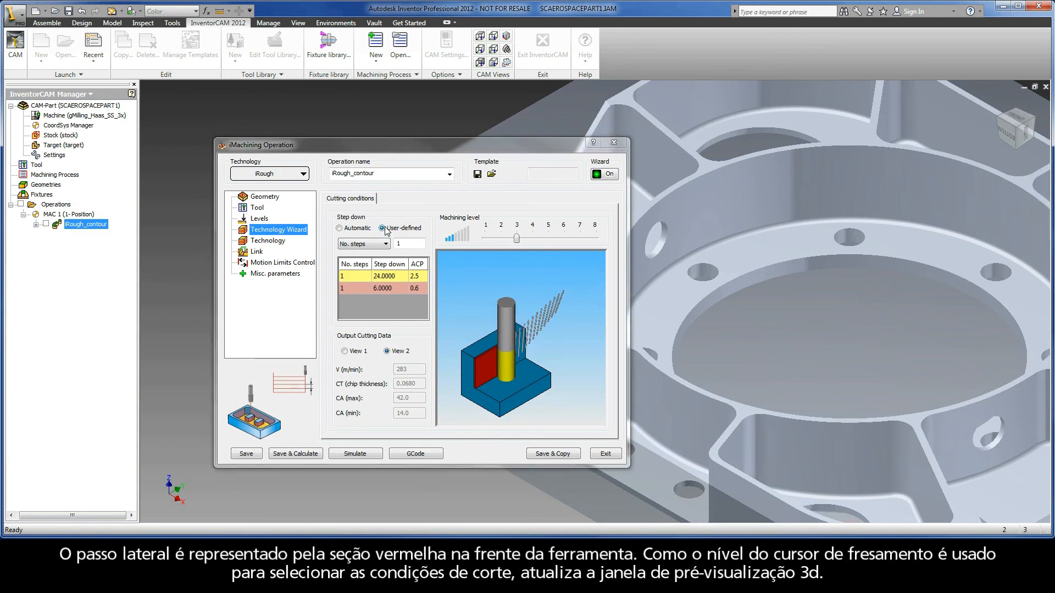
left_click(356, 231)
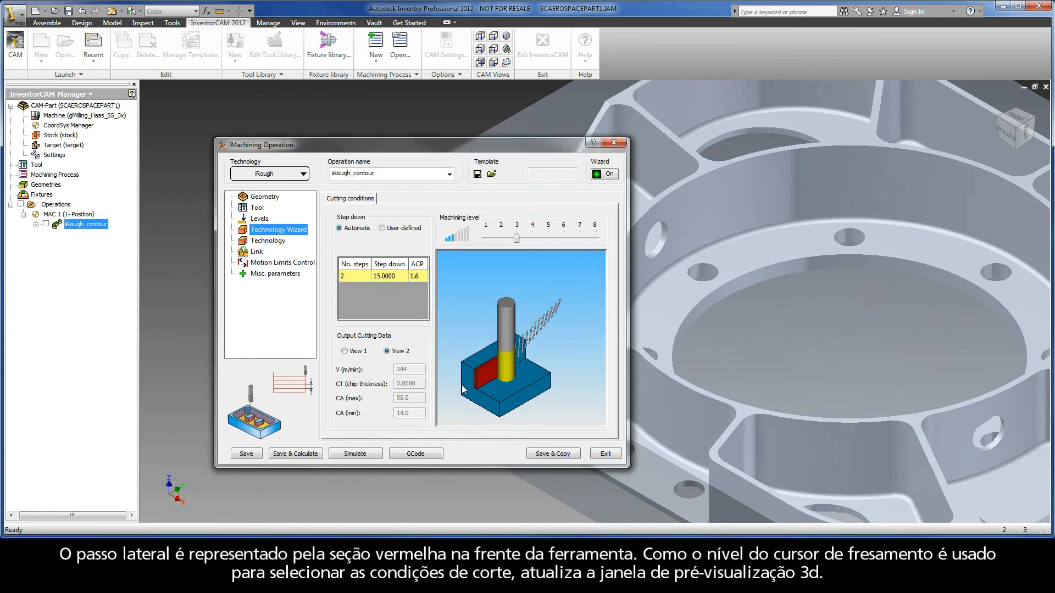
- Raise the machining level to 8 and inspect the tool, step over and chips in the 3D preview
left_click_drag(467, 391, 498, 374)
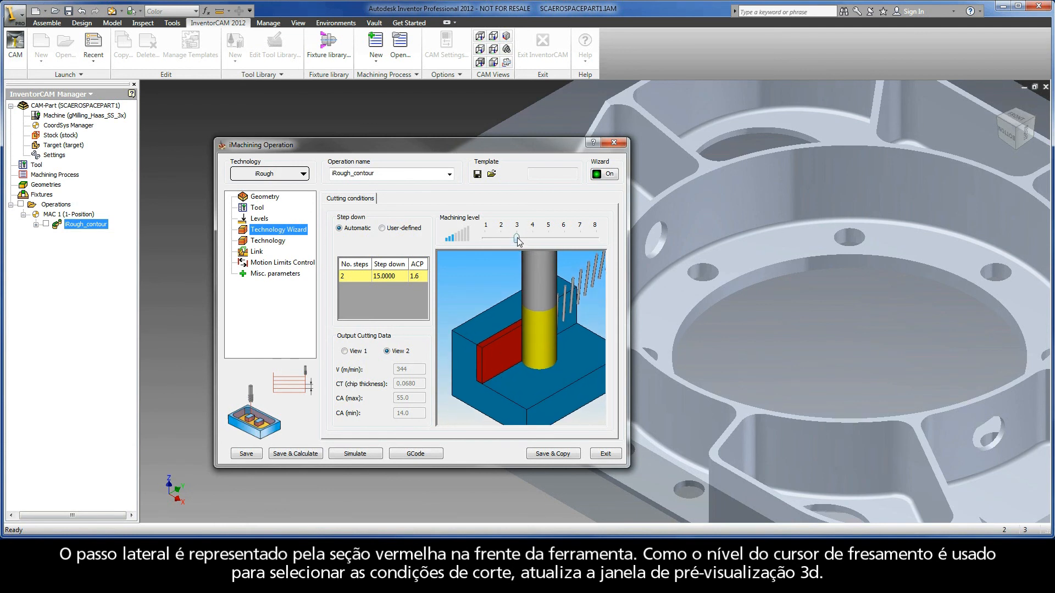
left_click_drag(517, 237, 593, 245)
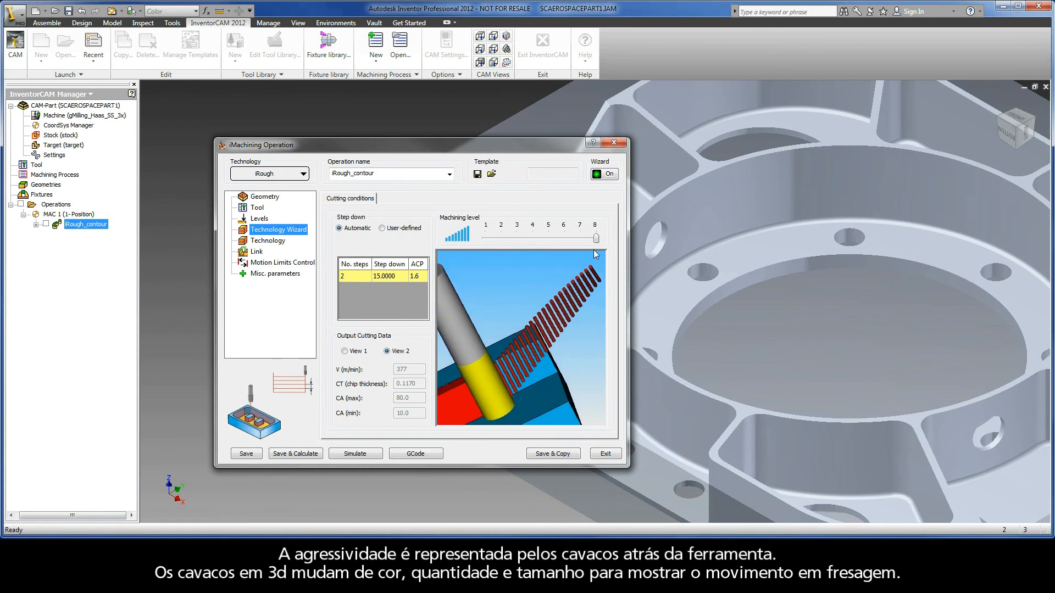
left_click_drag(564, 239, 601, 268)
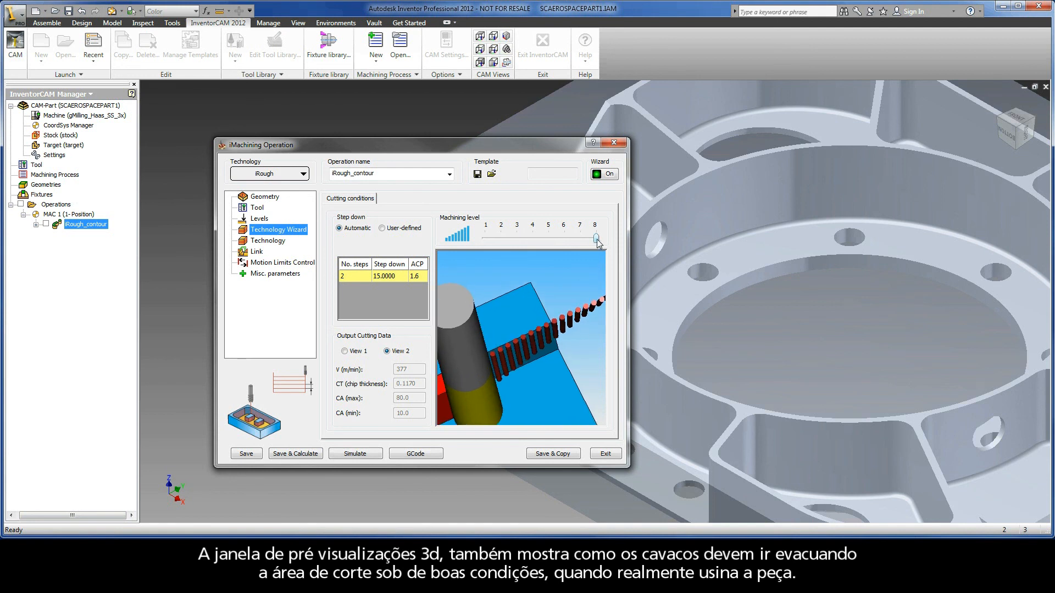
mouse_move(601, 239)
left_mouse_down()
mouse_move(486, 241)
mouse_move(592, 245)
left_mouse_up()
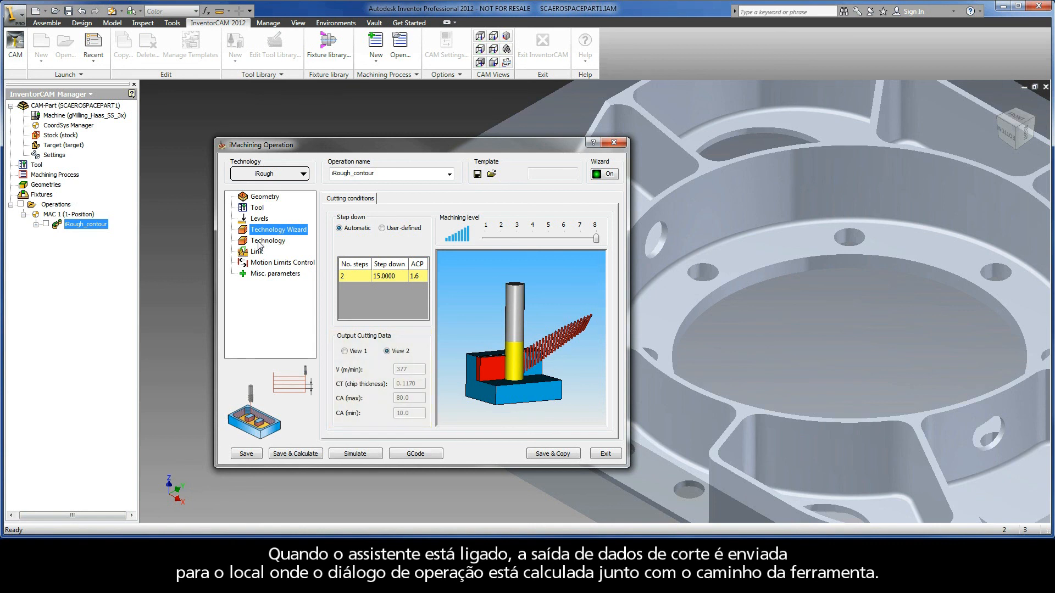
- Examine the tool's feed and spin data and the locked step down and cutting angles in the Technology settings
left_click(259, 208)
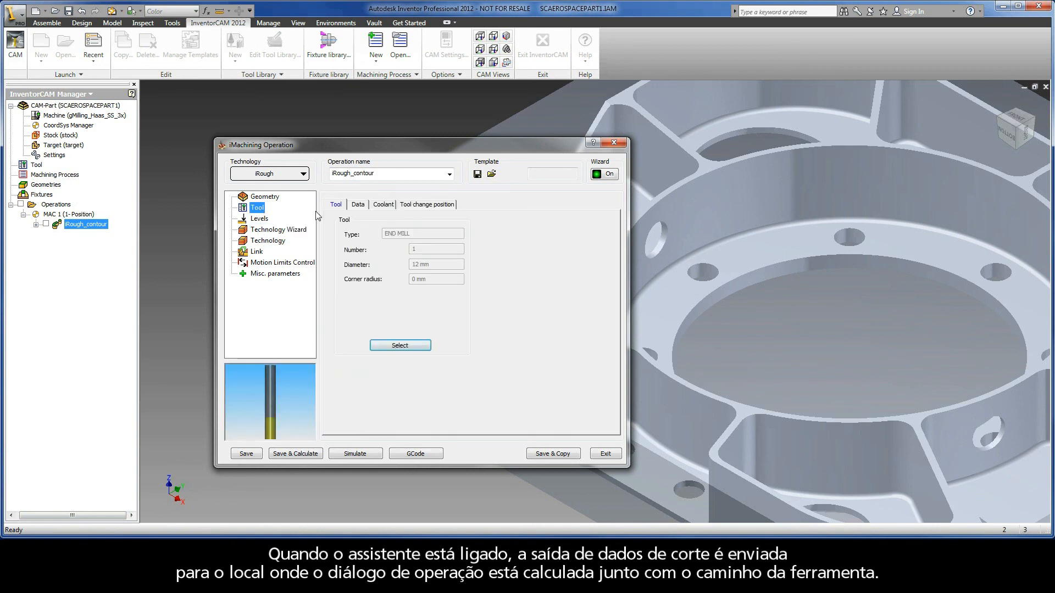
left_click(360, 206)
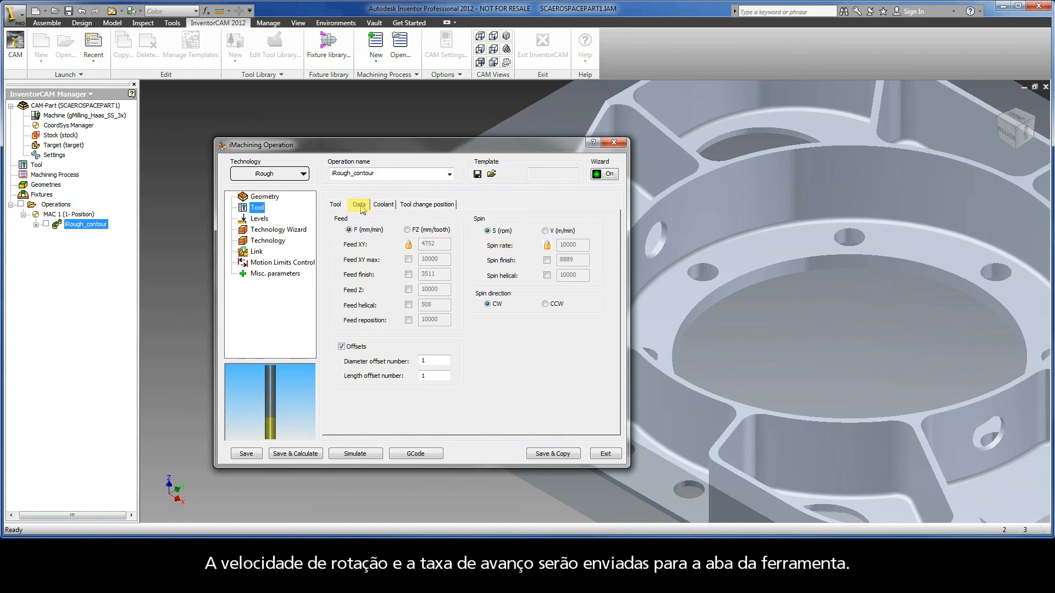
left_click(266, 242)
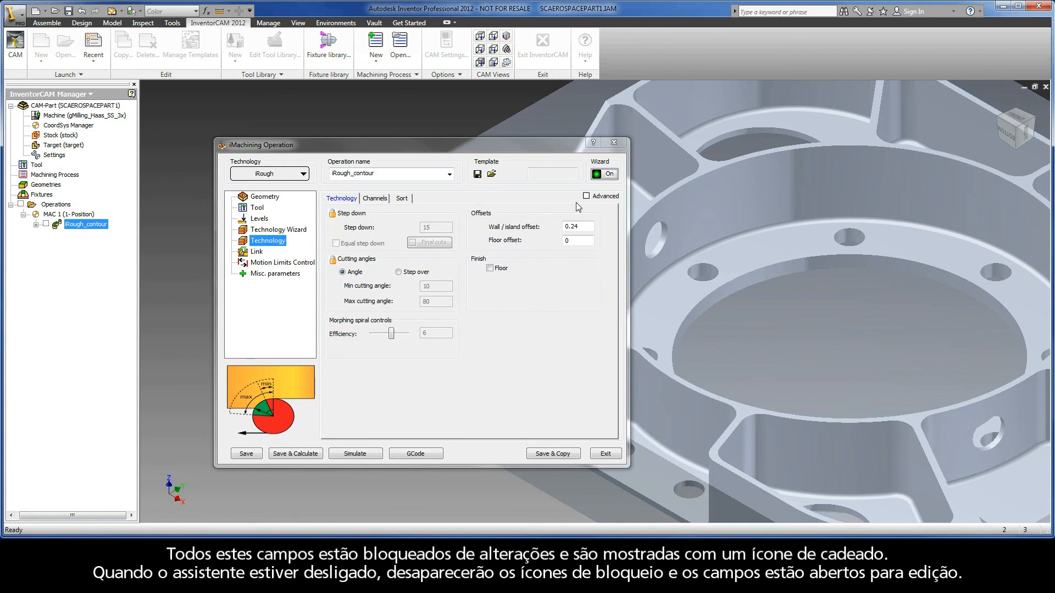
- Turn the wizard off and set the machining level to 3 in the Technology Wizard
left_click(602, 176)
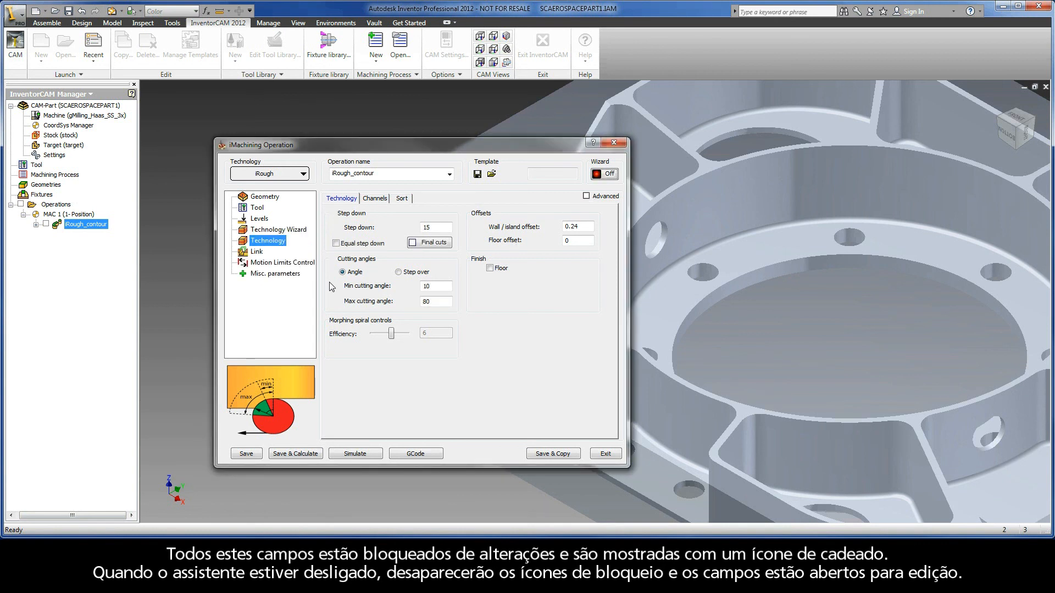
left_click(266, 232)
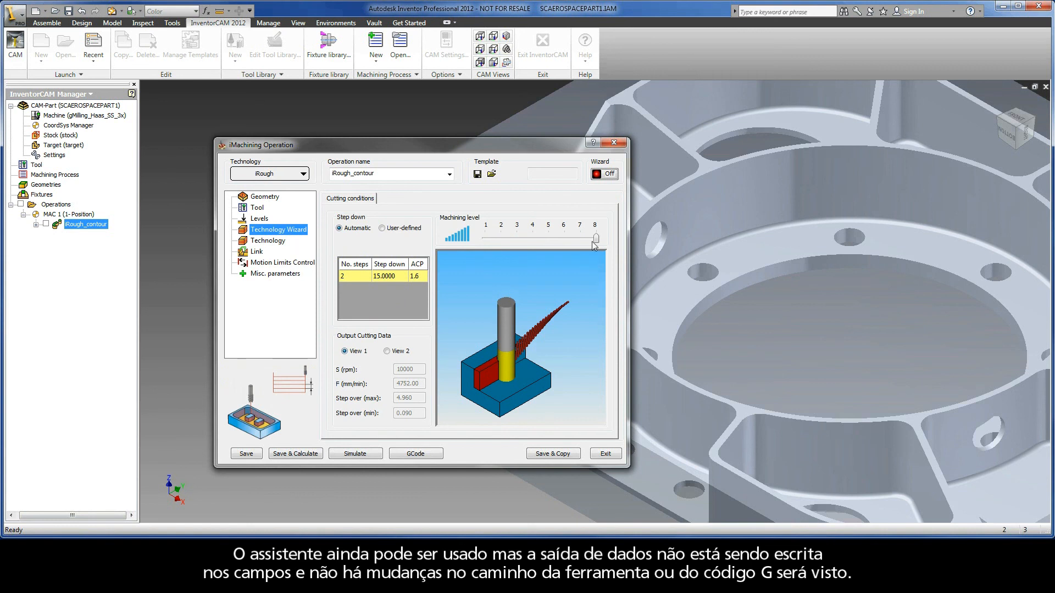
left_click_drag(594, 239, 518, 241)
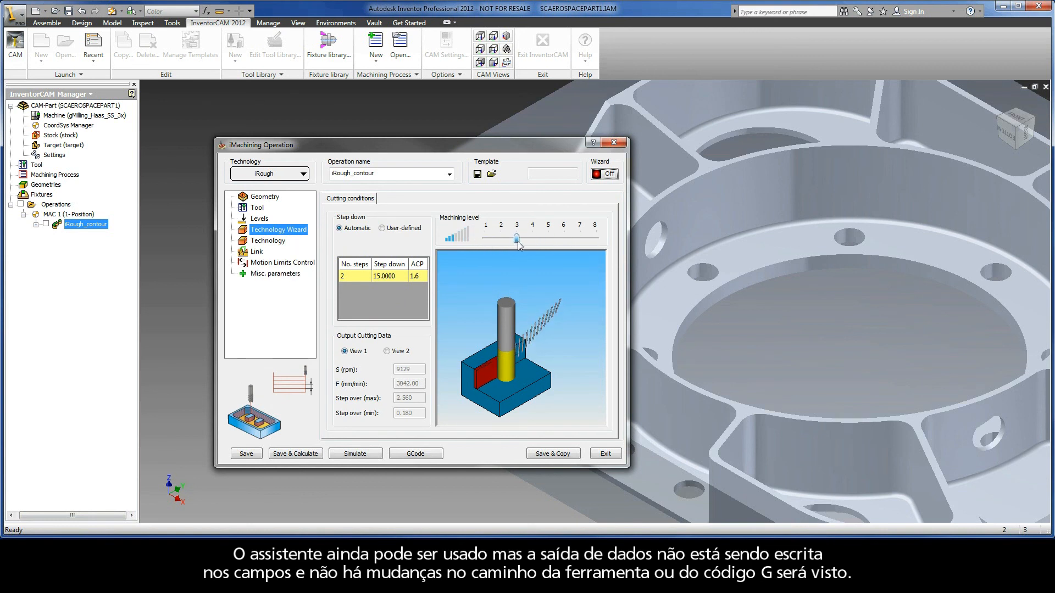
- Turn the wizard back on from the Technology settings and return to the Technology Wizard
left_click(263, 242)
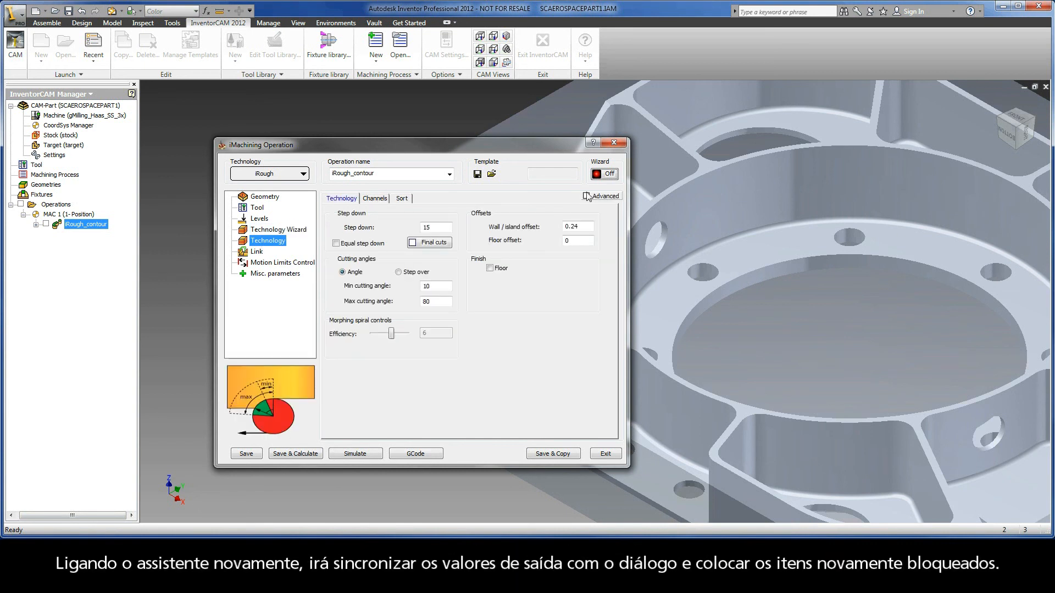
left_click(605, 176)
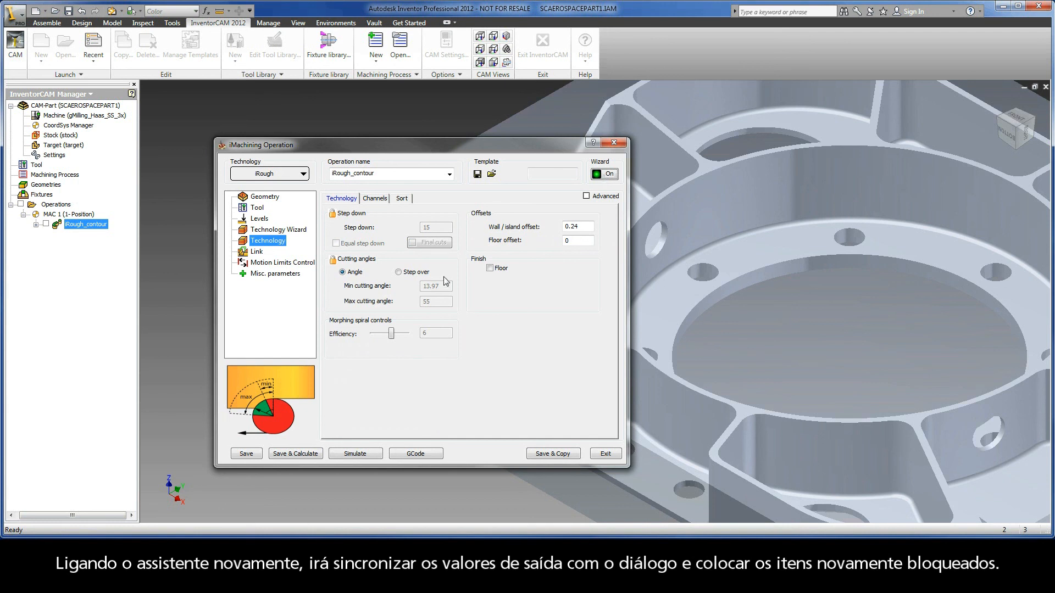
left_click(261, 231)
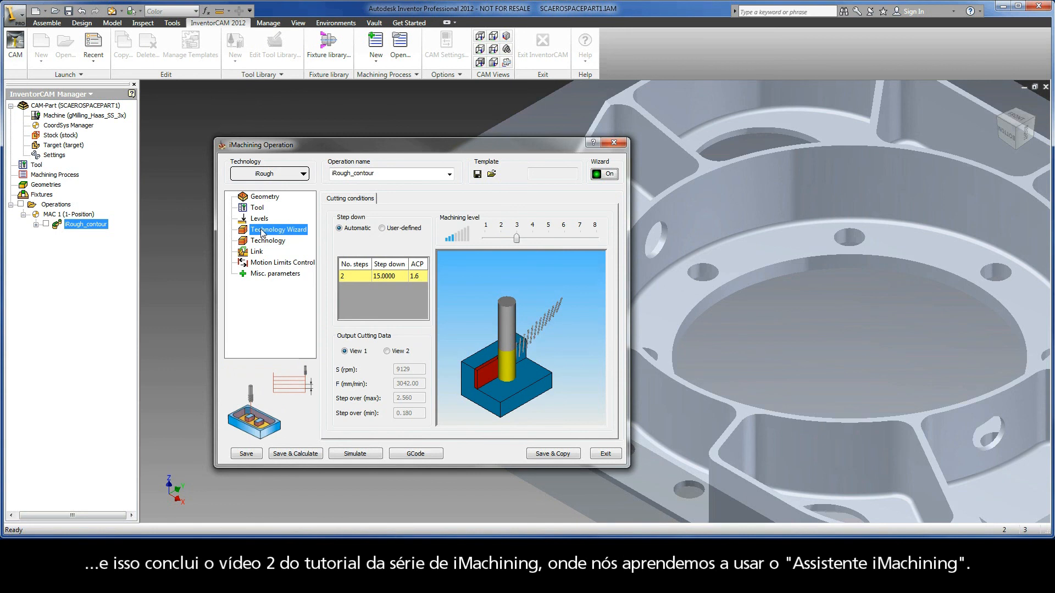